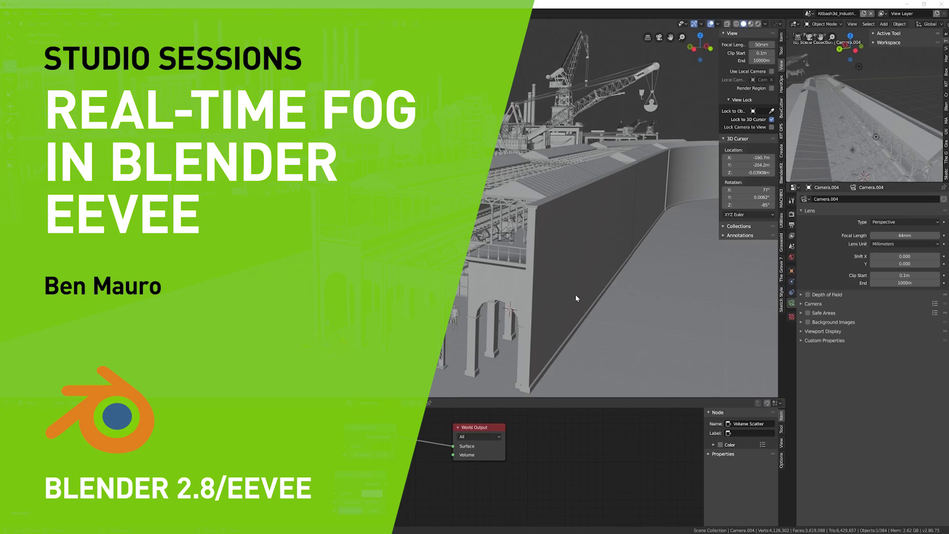
- Switch the main viewport to Rendered shading, facing the arched entrance of the station building
{"action": "middle_click_drag", "start_coordinate": [575, 295], "coordinate": [491, 323]}
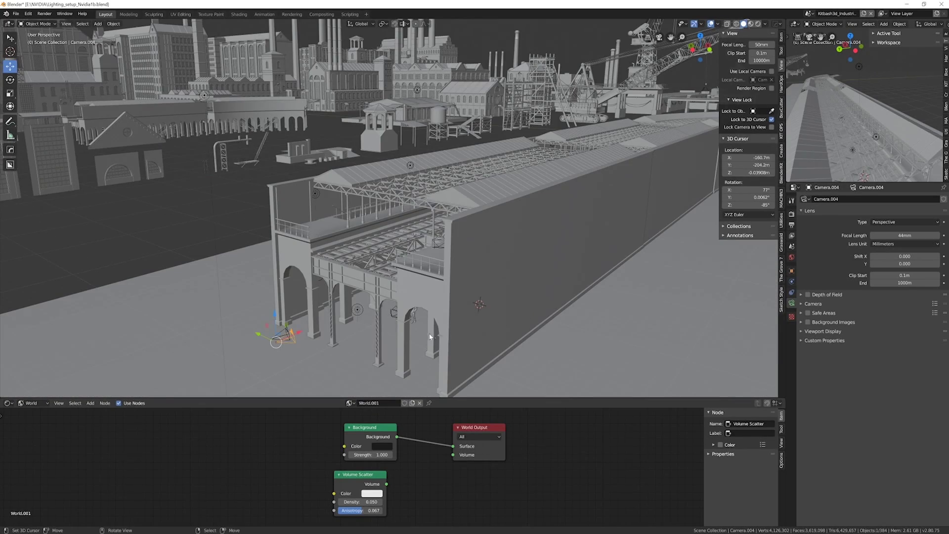
{"action": "middle_click_drag", "start_coordinate": [410, 327], "coordinate": [467, 301]}
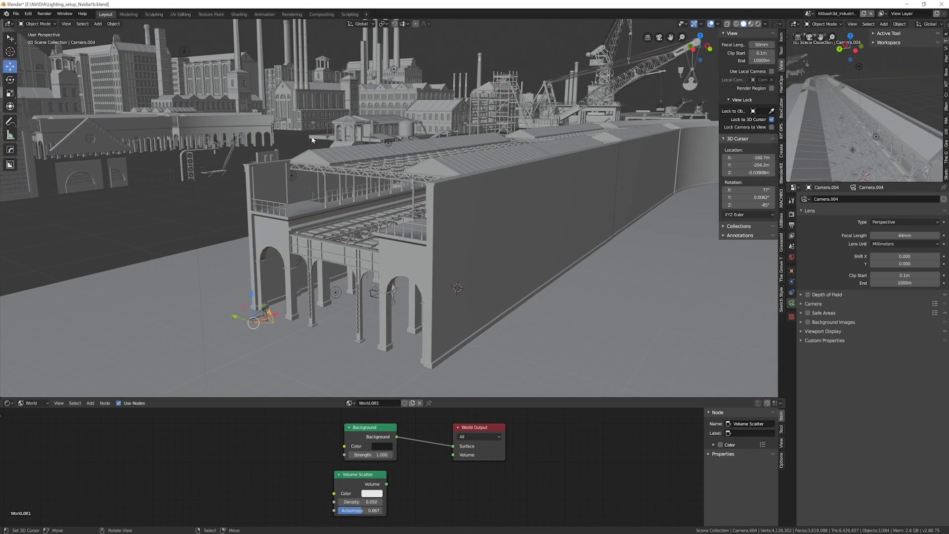
{"action": "middle_click_drag", "start_coordinate": [424, 126], "coordinate": [473, 192]}
{"action": "scroll", "coordinate": [515, 247], "scroll_direction": "up", "scroll_amount": 2}
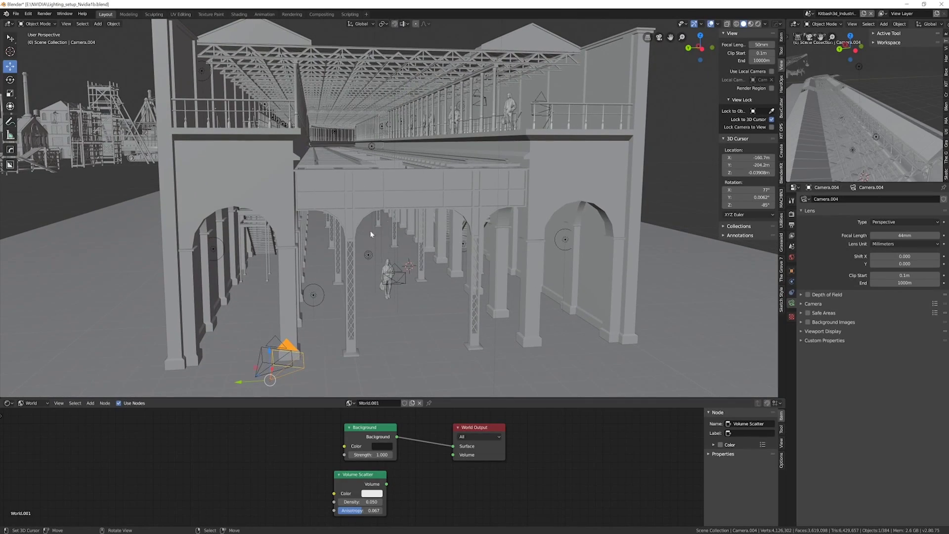
{"action": "mouse_move", "coordinate": [372, 234]}
{"action": "middle_mouse_down"}
{"action": "mouse_move", "coordinate": [393, 260]}
{"action": "mouse_move", "coordinate": [451, 275]}
{"action": "mouse_move", "coordinate": [410, 296]}
{"action": "mouse_move", "coordinate": [467, 256]}
{"action": "mouse_move", "coordinate": [436, 293]}
{"action": "mouse_move", "coordinate": [437, 320]}
{"action": "mouse_move", "coordinate": [415, 328]}
{"action": "mouse_move", "coordinate": [437, 309]}
{"action": "middle_mouse_up"}
{"action": "key", "text": "z"}
{"action": "key", "text": "Escape"}
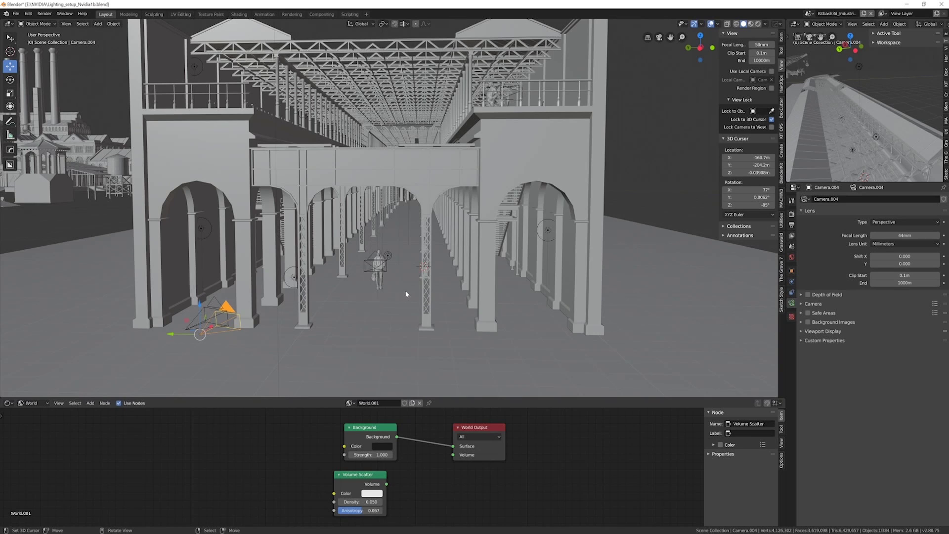
{"action": "key", "text": "z"}
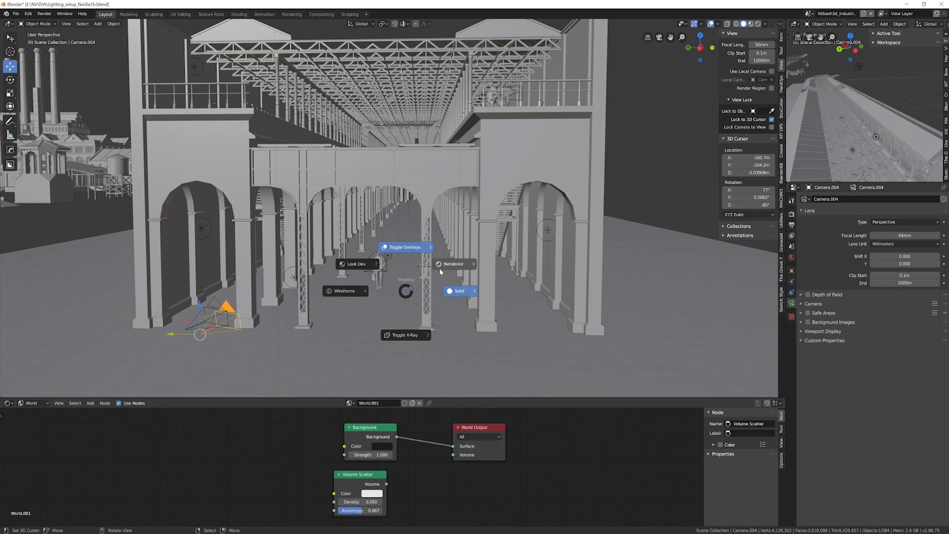
{"action": "left_click", "coordinate": [447, 267]}
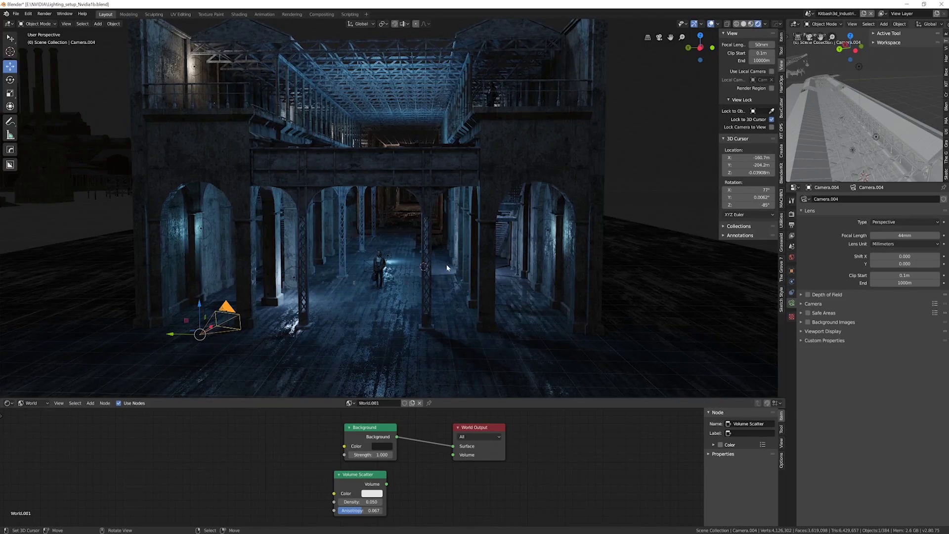
- Examine the rendered station lighting around the entrance arches, the lower hall and the upper railway platforms
{"action": "middle_click_drag", "start_coordinate": [381, 315], "coordinate": [381, 220]}
{"action": "scroll", "coordinate": [379, 227], "scroll_direction": "up", "scroll_amount": 2}
{"action": "scroll", "coordinate": [376, 235], "scroll_direction": "up", "scroll_amount": 4}
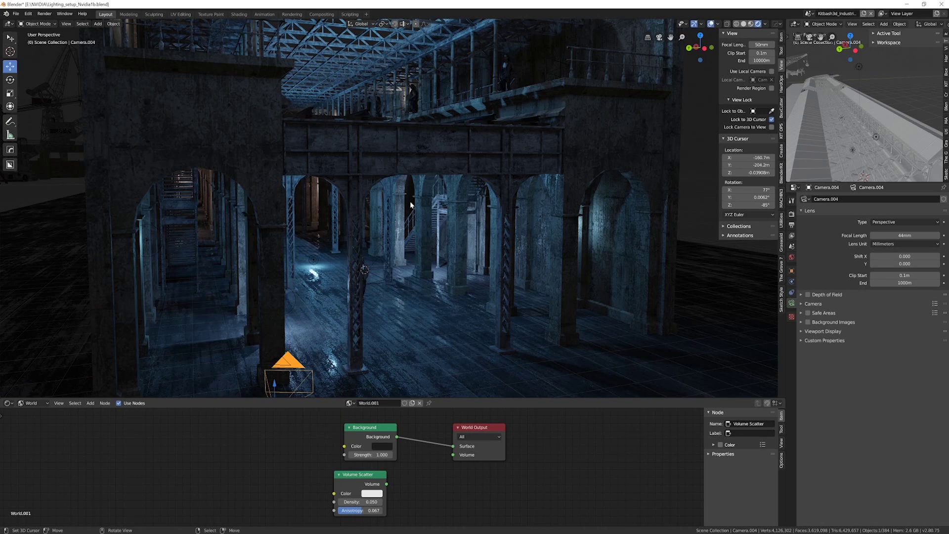
{"action": "scroll", "coordinate": [426, 221], "scroll_direction": "up", "scroll_amount": 6}
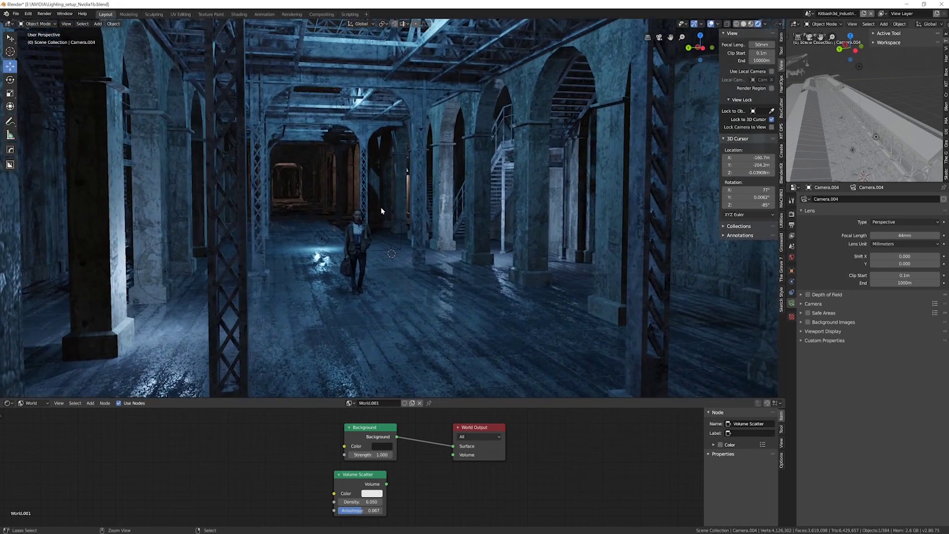
{"action": "middle_click_drag", "start_coordinate": [388, 253], "coordinate": [481, 168], "text": "shift"}
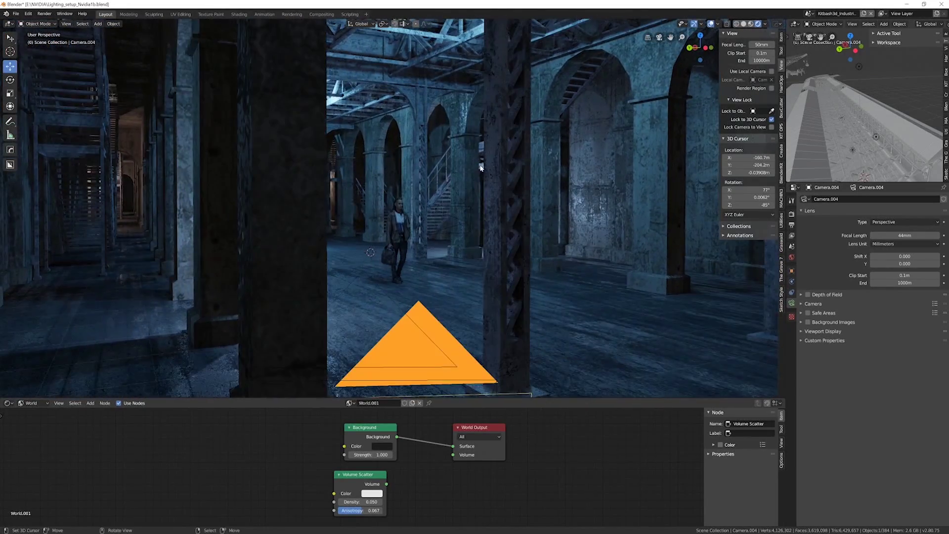
{"action": "middle_click_drag", "start_coordinate": [482, 222], "coordinate": [389, 301]}
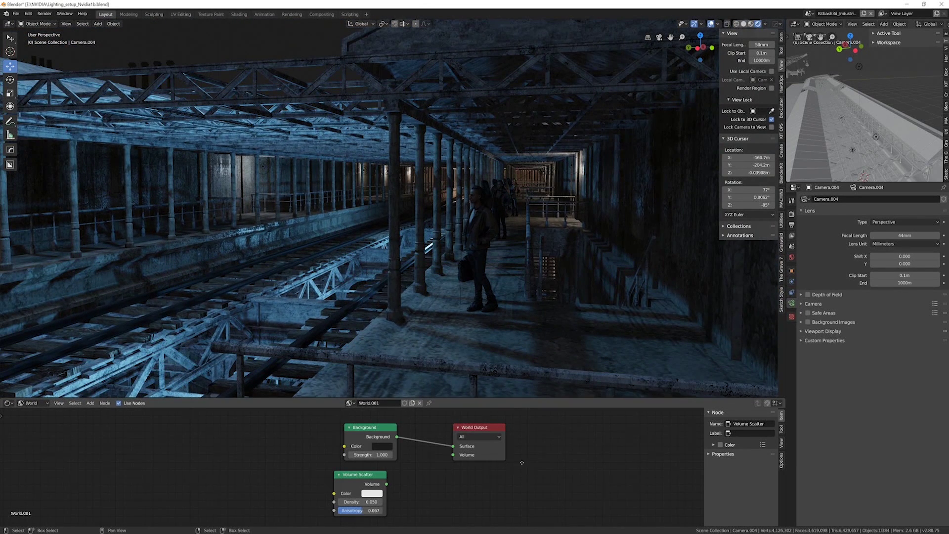
{"action": "middle_click_drag", "start_coordinate": [525, 464], "coordinate": [506, 465]}
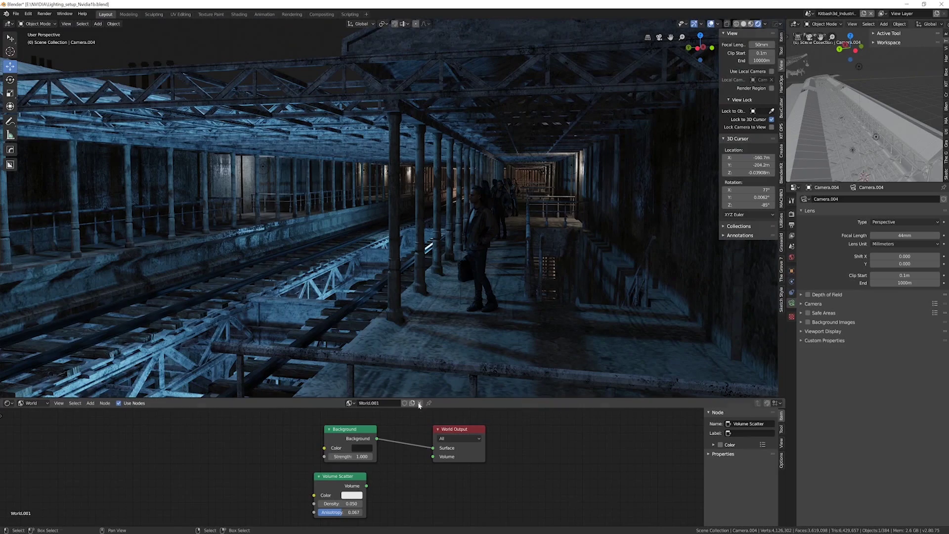
{"action": "middle_click_drag", "start_coordinate": [316, 295], "coordinate": [348, 293]}
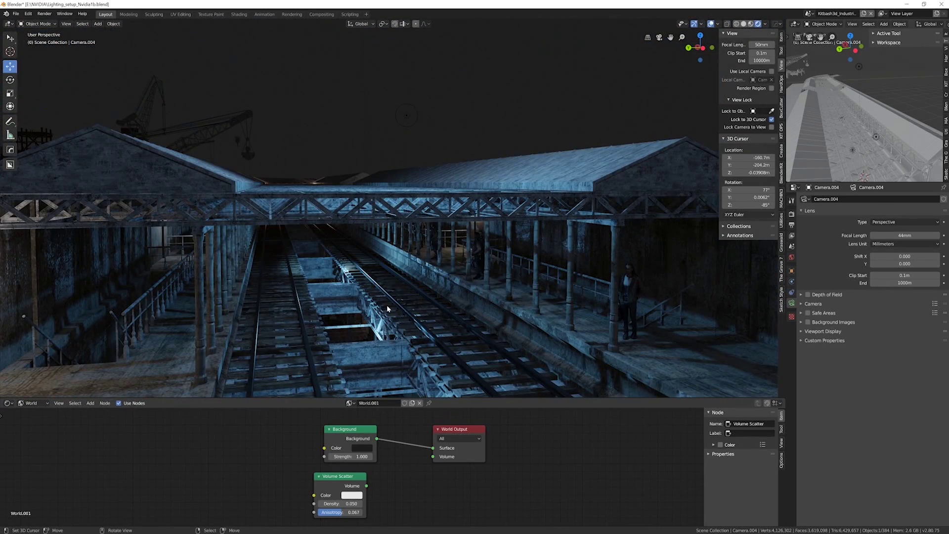
{"action": "middle_click_drag", "start_coordinate": [480, 326], "coordinate": [519, 327]}
{"action": "middle_click_drag", "start_coordinate": [519, 327], "coordinate": [489, 275], "text": "shift"}
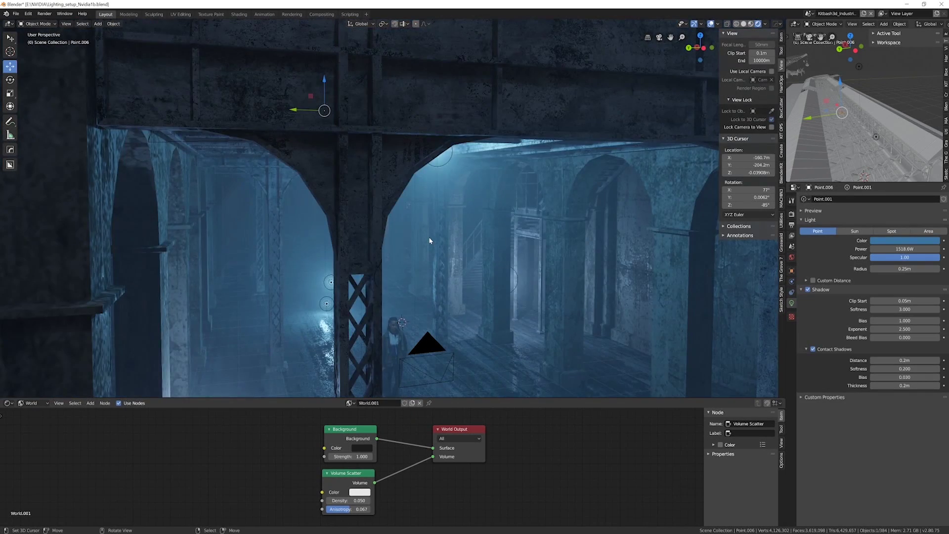
- Select the point light beside the front pillar and move it sideways along its Y axis
{"action": "middle_click_drag", "start_coordinate": [494, 262], "coordinate": [510, 192]}
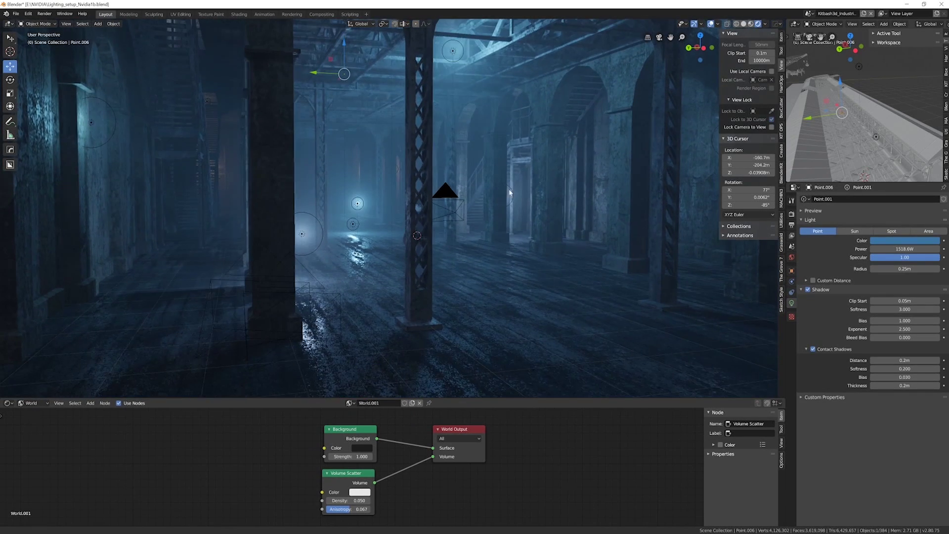
{"action": "left_click", "coordinate": [302, 234]}
{"action": "left_click_drag", "start_coordinate": [283, 235], "coordinate": [203, 257]}
{"action": "middle_click_drag", "start_coordinate": [385, 215], "coordinate": [434, 200]}
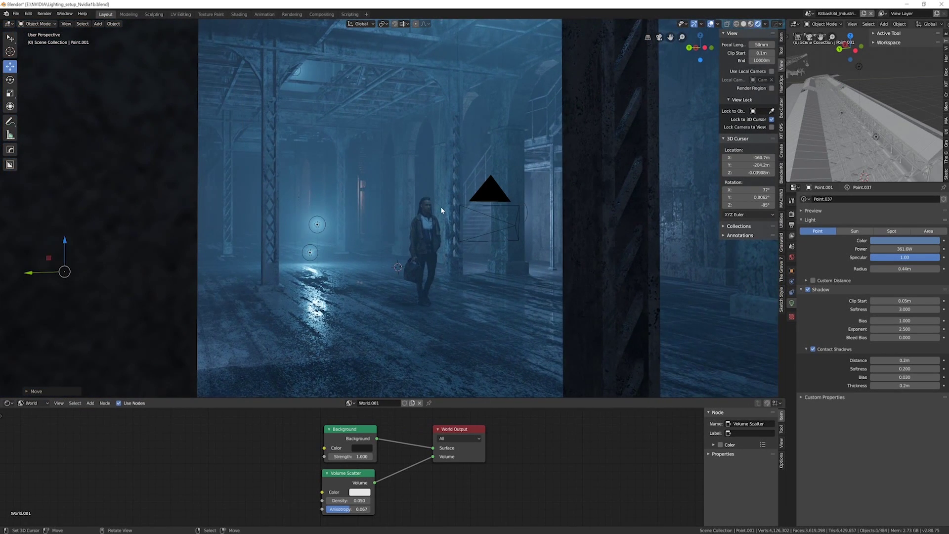
{"action": "middle_click_drag", "start_coordinate": [446, 210], "coordinate": [449, 201], "text": "ctrl"}
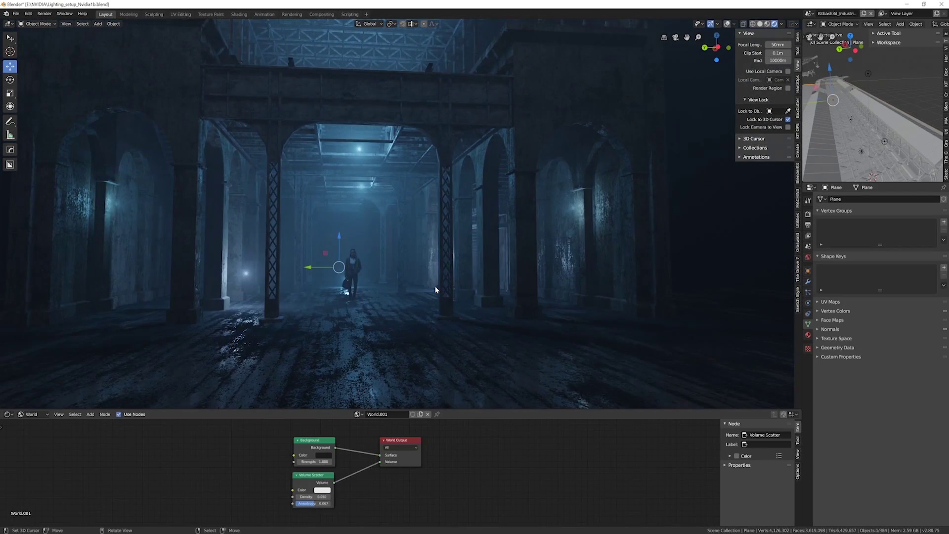
- Select the low point light behind the front pillar and turn on the viewport overlays
{"action": "middle_click_drag", "start_coordinate": [346, 277], "coordinate": [333, 233]}
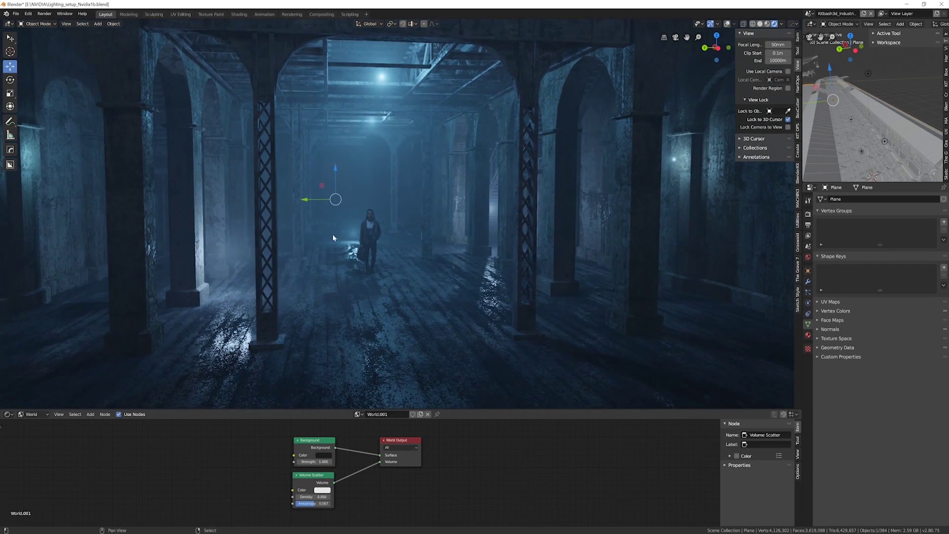
{"action": "left_click", "coordinate": [230, 254]}
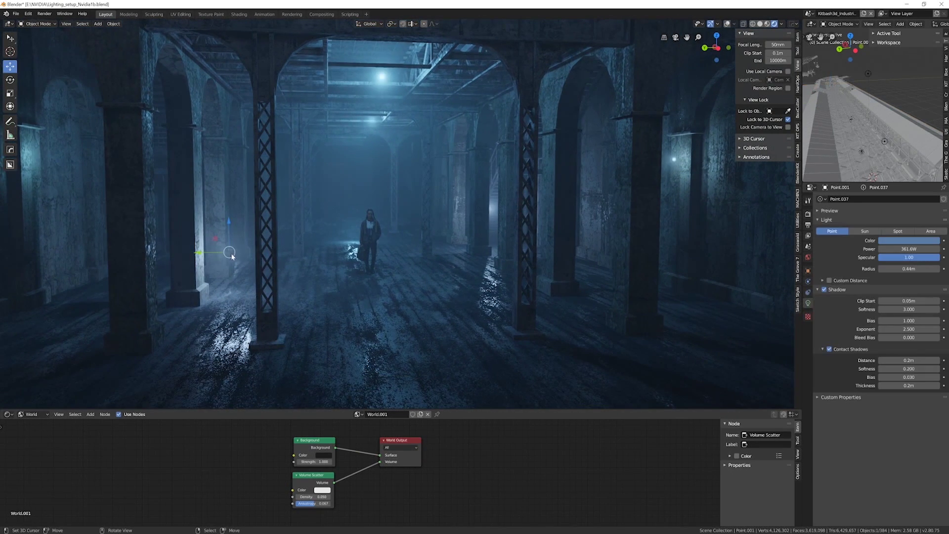
{"action": "left_click", "coordinate": [727, 24]}
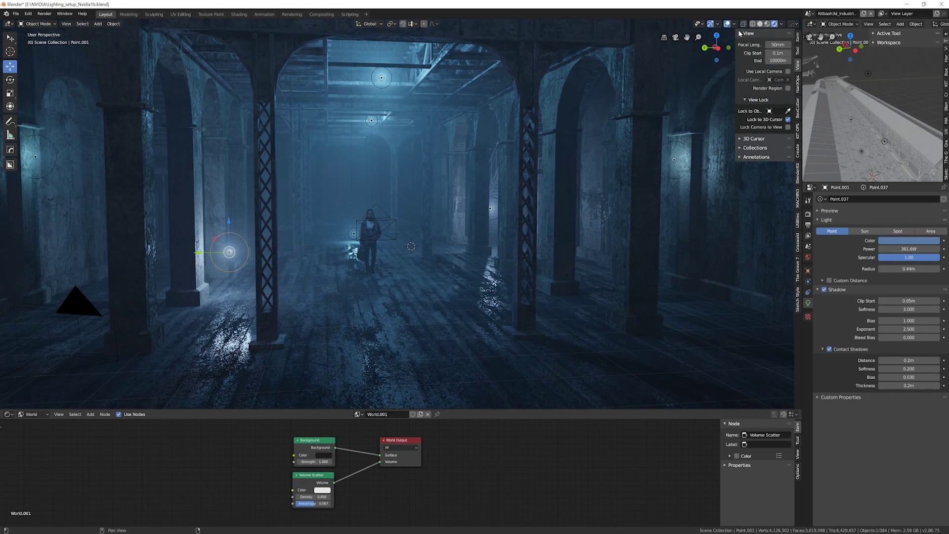
- Move the selected point light along its Y axis across the hall, past the walking figure, to test the fog lighting
{"action": "middle_click_drag", "start_coordinate": [229, 279], "coordinate": [263, 241]}
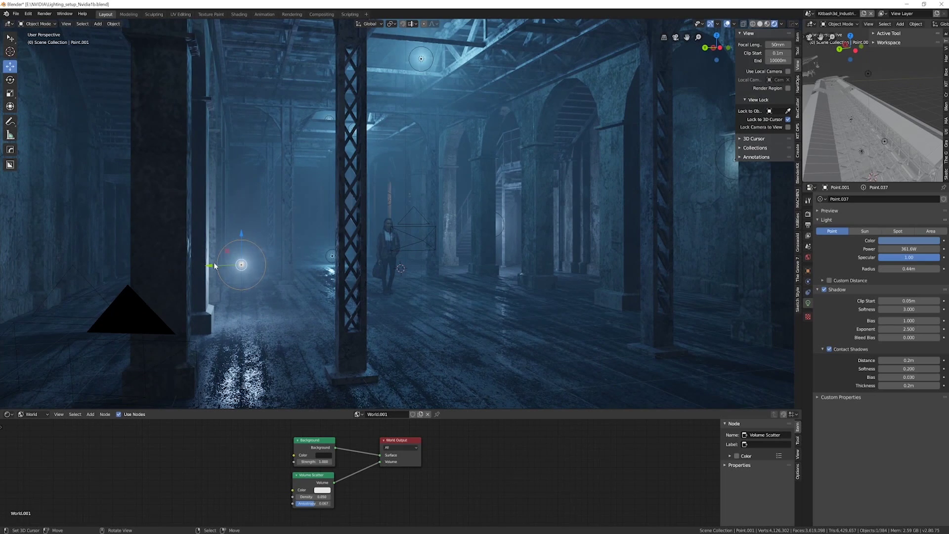
{"action": "left_click_drag", "start_coordinate": [214, 266], "coordinate": [432, 273]}
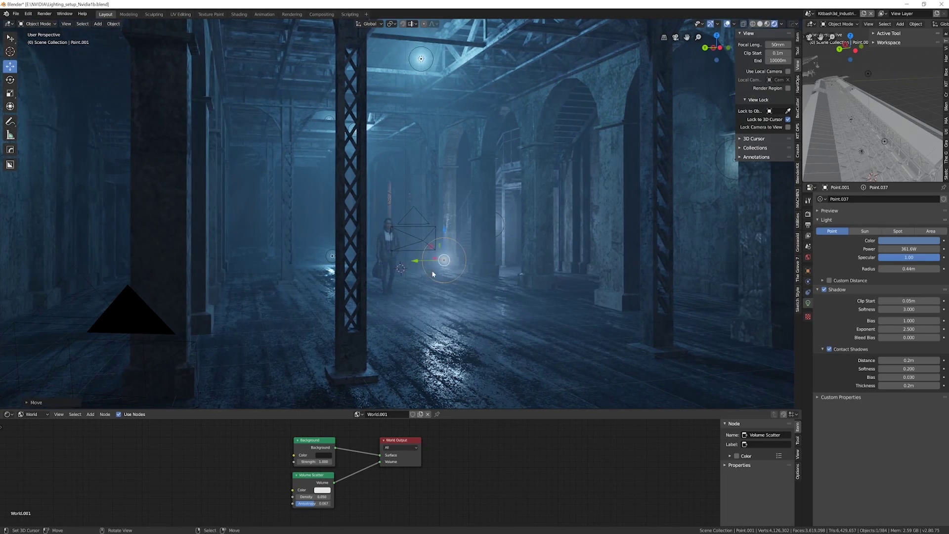
{"action": "middle_click_drag", "start_coordinate": [433, 274], "coordinate": [446, 274]}
{"action": "left_click_drag", "start_coordinate": [517, 293], "coordinate": [303, 251]}
{"action": "middle_click_drag", "start_coordinate": [440, 255], "coordinate": [345, 186]}
{"action": "scroll", "coordinate": [378, 237], "scroll_direction": "up", "scroll_amount": 4}
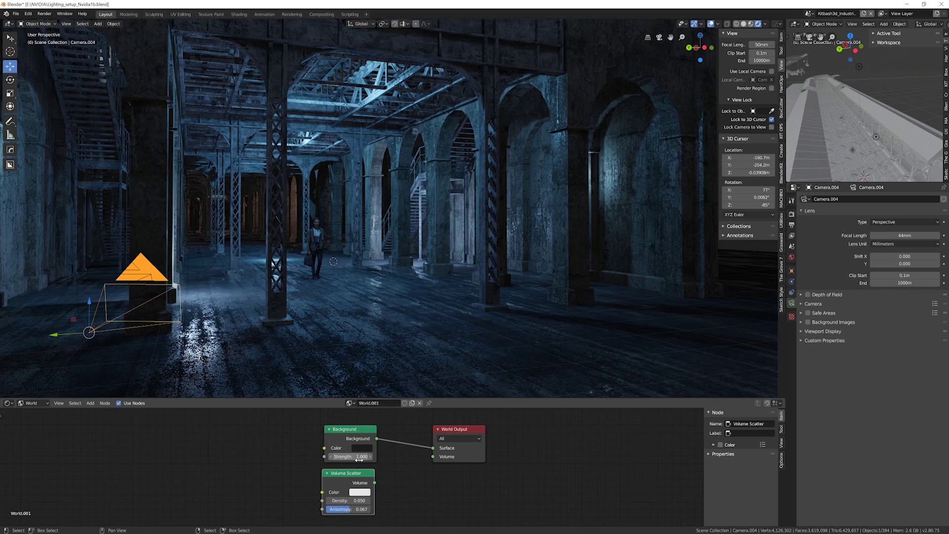
- Switch the shader editor to Object shading and select the floor plane to show its material nodes
{"action": "left_click", "coordinate": [32, 405]}
{"action": "left_click", "coordinate": [32, 416]}
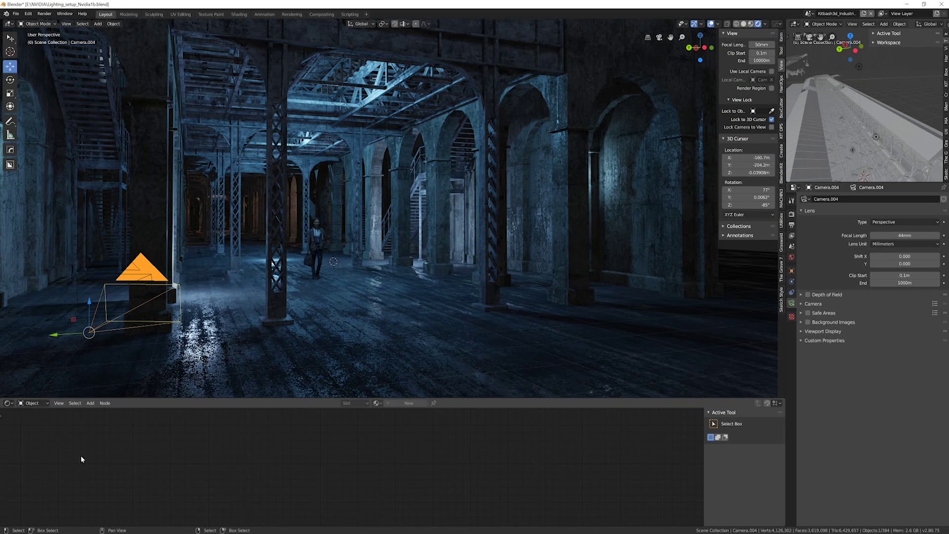
{"action": "left_click", "coordinate": [407, 326]}
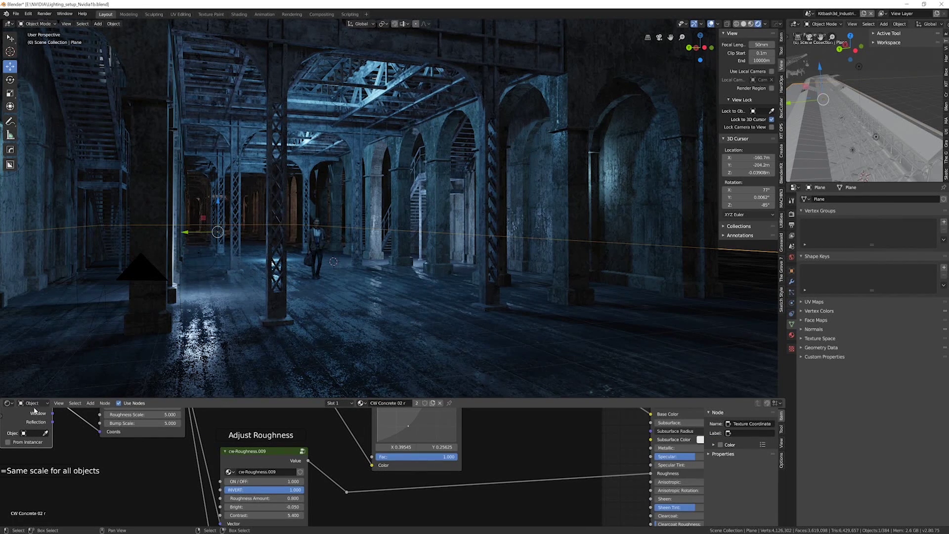
- Switch the shader editor to World shading and connect the Volume Scatter node's Volume output to the World Output's Volume input
{"action": "left_click", "coordinate": [9, 403]}
{"action": "left_click", "coordinate": [30, 403]}
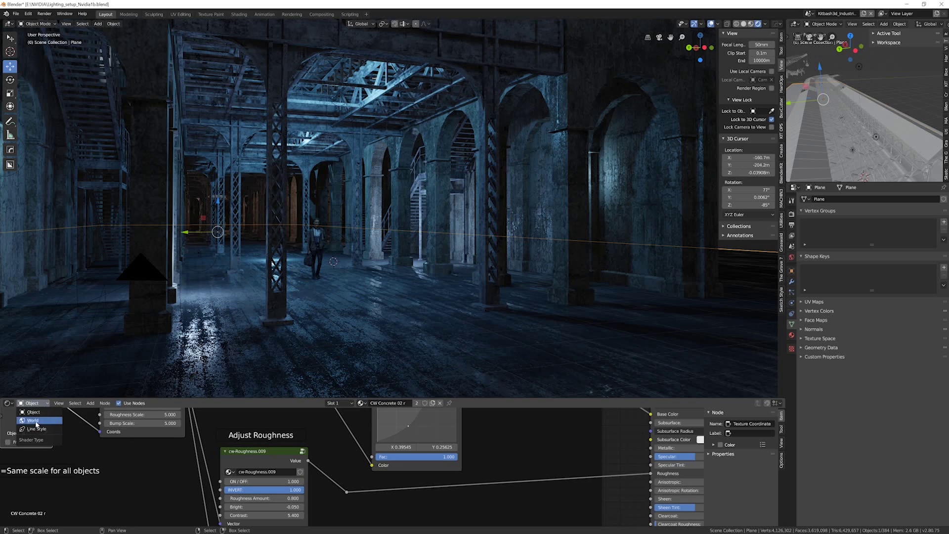
{"action": "left_click", "coordinate": [33, 420]}
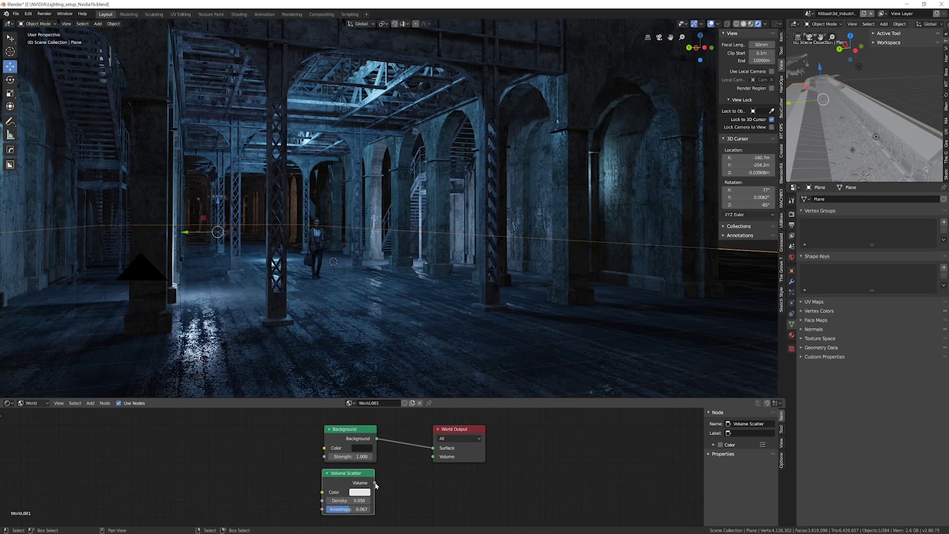
{"action": "left_click_drag", "start_coordinate": [375, 484], "coordinate": [435, 460]}
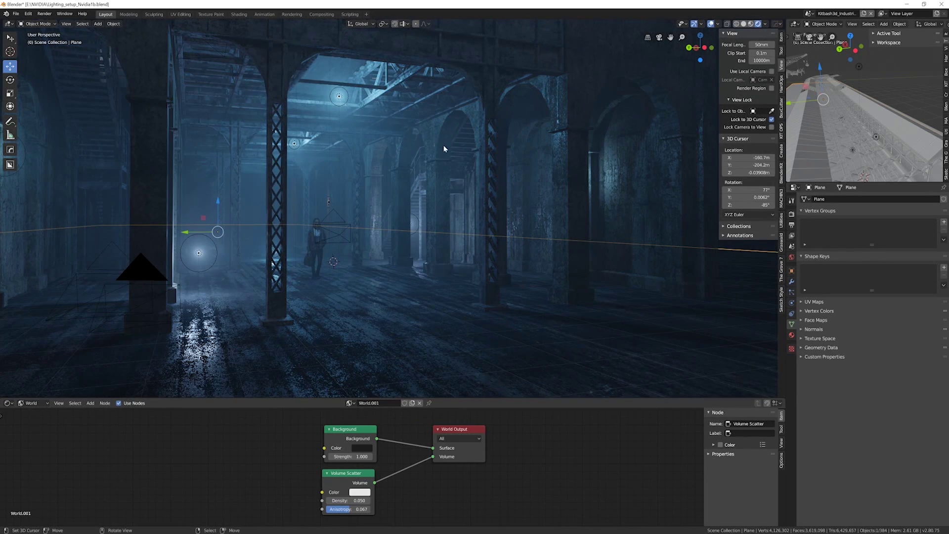
{"action": "middle_click_drag", "start_coordinate": [443, 144], "coordinate": [409, 214]}
{"action": "scroll", "coordinate": [406, 220], "scroll_direction": "down", "scroll_amount": 10}
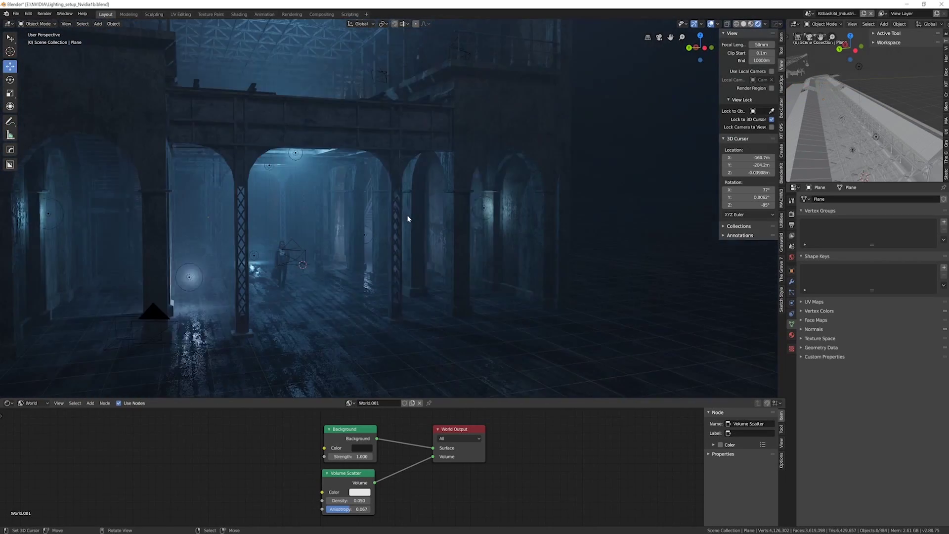
{"action": "scroll", "coordinate": [440, 188], "scroll_direction": "up", "scroll_amount": 10}
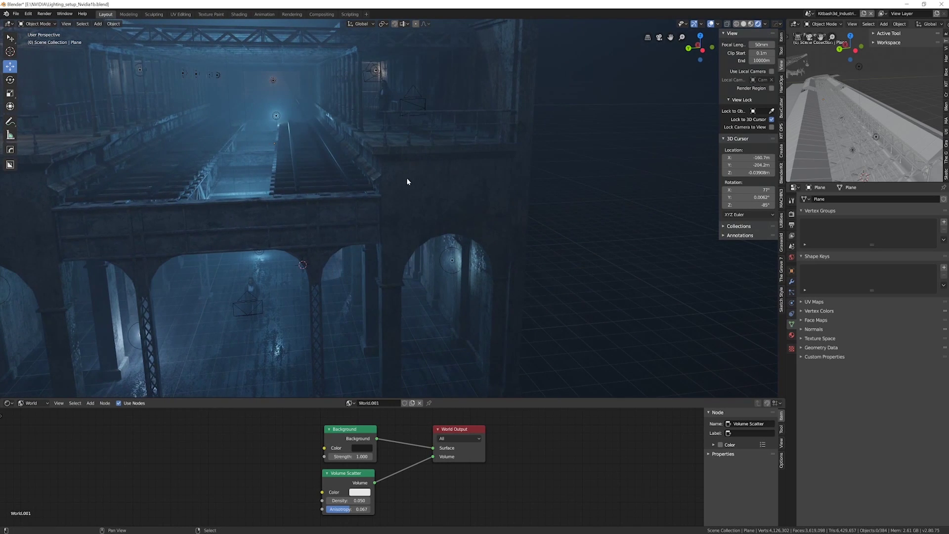
{"action": "middle_click_drag", "start_coordinate": [408, 180], "coordinate": [445, 214]}
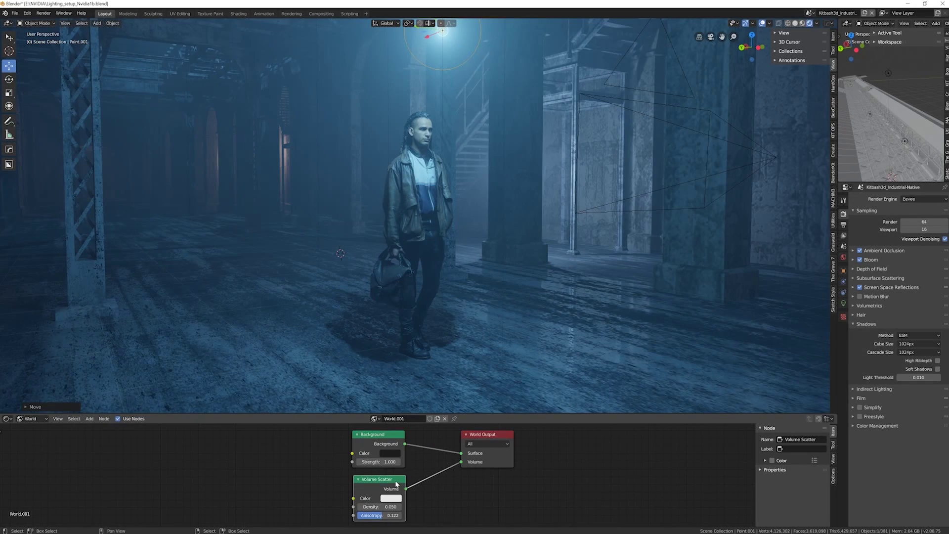
- Try a Volume Scatter density of 0.250 and set it back to 0.05
{"action": "left_click_drag", "start_coordinate": [395, 481], "coordinate": [396, 480]}
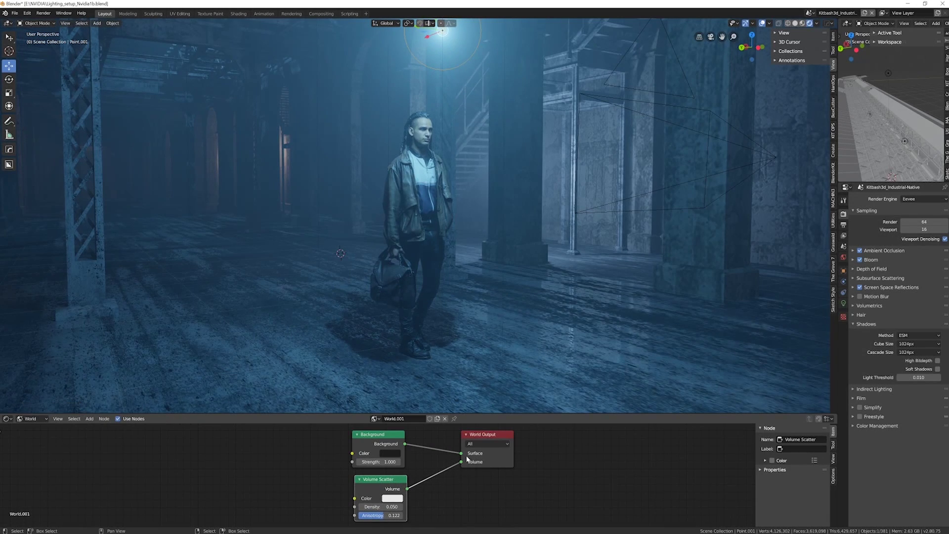
{"action": "left_click", "coordinate": [400, 507]}
{"action": "left_click", "coordinate": [400, 506]}
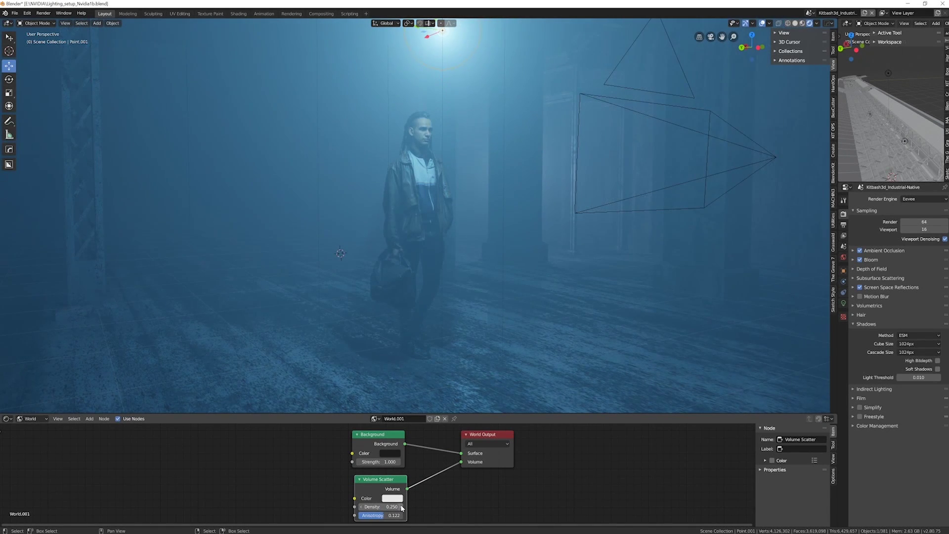
{"action": "left_click", "coordinate": [389, 506]}
{"action": "type", "text": ".05"}
{"action": "key", "text": "Return"}
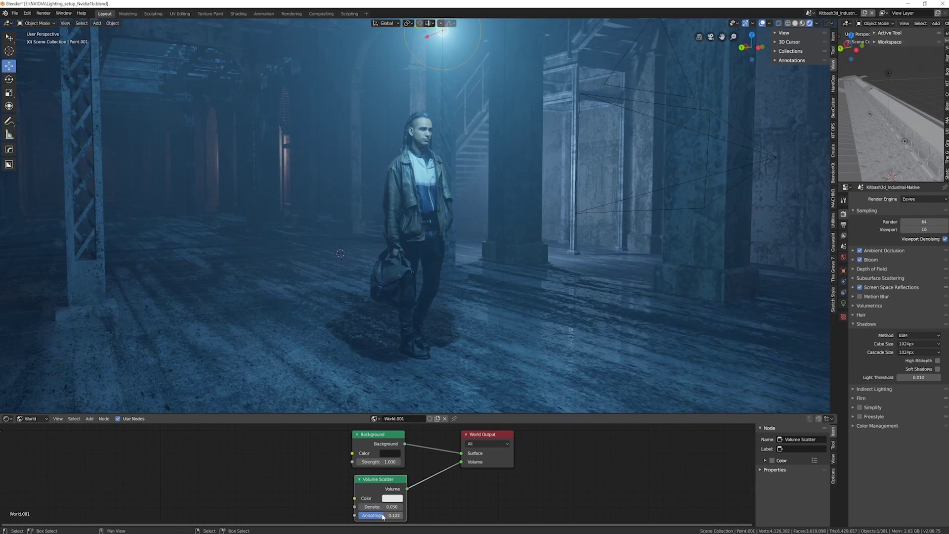
- Try a negative anisotropy of about -0.533 on the Volume Scatter node and adjust it to 0.078
{"action": "left_click_drag", "start_coordinate": [381, 515], "coordinate": [314, 517]}
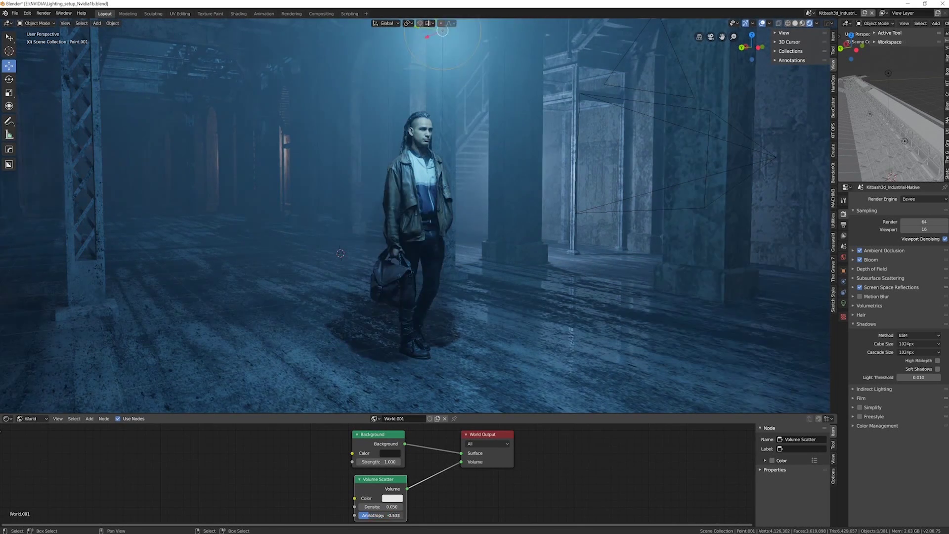
{"action": "left_click_drag", "start_coordinate": [369, 516], "coordinate": [435, 516]}
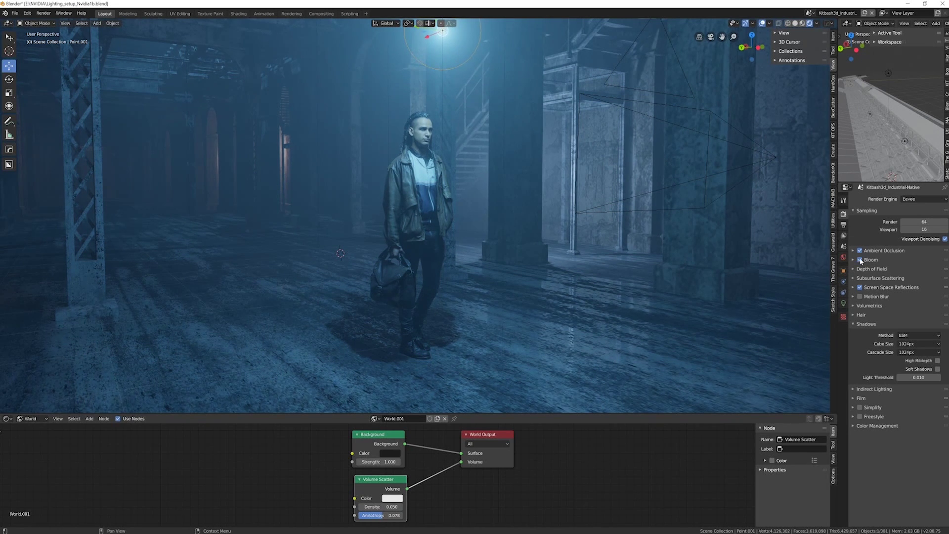
- Toggle Bloom in the Eevee render settings to compare the glow on the character, leaving it enabled
{"action": "scroll", "coordinate": [600, 279], "scroll_direction": "up", "scroll_amount": 4}
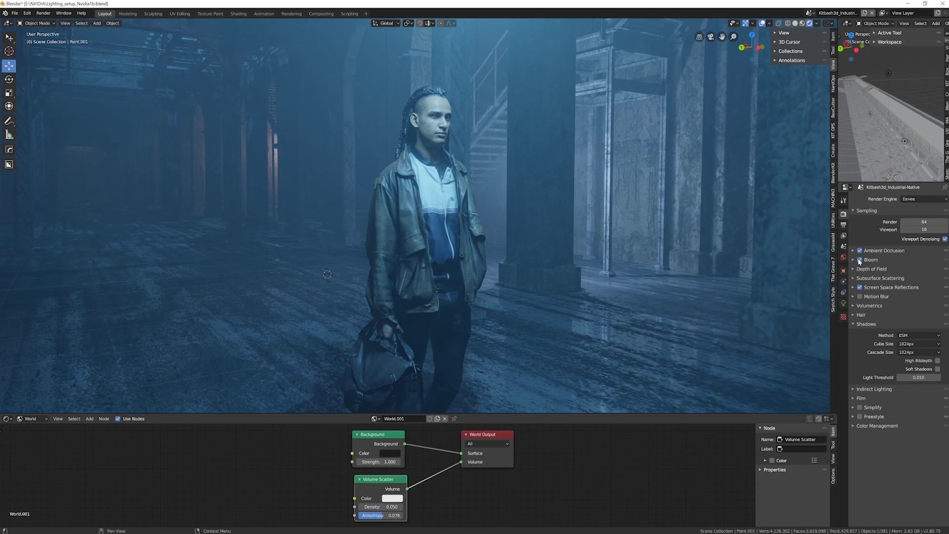
{"action": "left_click", "coordinate": [859, 259]}
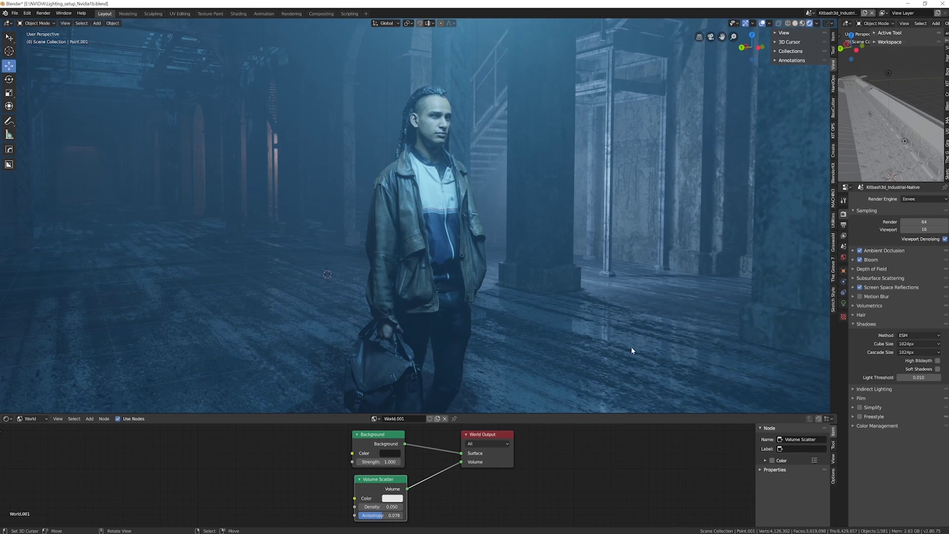
{"action": "scroll", "coordinate": [633, 350], "scroll_direction": "down", "scroll_amount": 4}
{"action": "middle_click_drag", "start_coordinate": [630, 345], "coordinate": [625, 306], "text": "shift"}
{"action": "scroll", "coordinate": [644, 303], "scroll_direction": "up", "scroll_amount": 2}
{"action": "scroll", "coordinate": [625, 306], "scroll_direction": "up", "scroll_amount": 1}
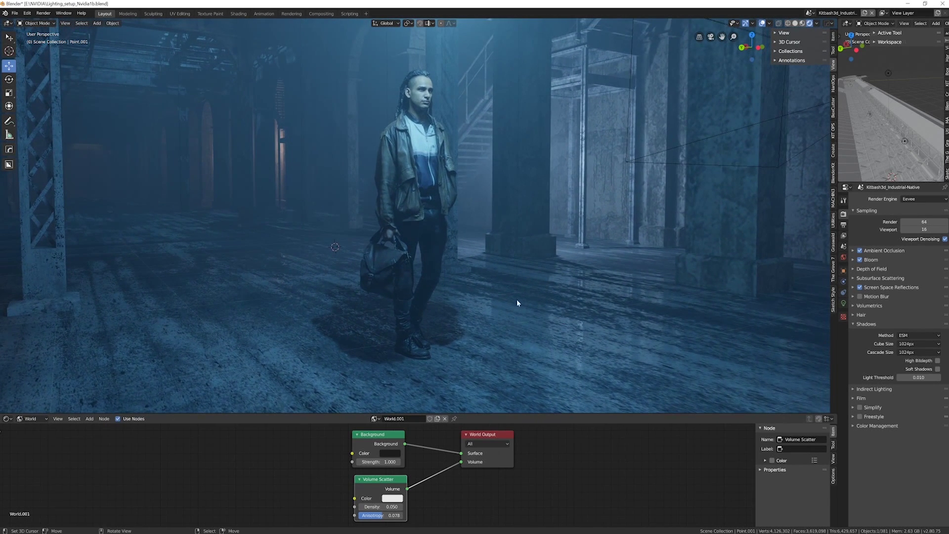
- Switch Screen Space Reflections off and on repeatedly to compare the wet floor, leaving the option enabled
{"action": "left_click", "coordinate": [860, 292]}
{"action": "left_click", "coordinate": [860, 292]}
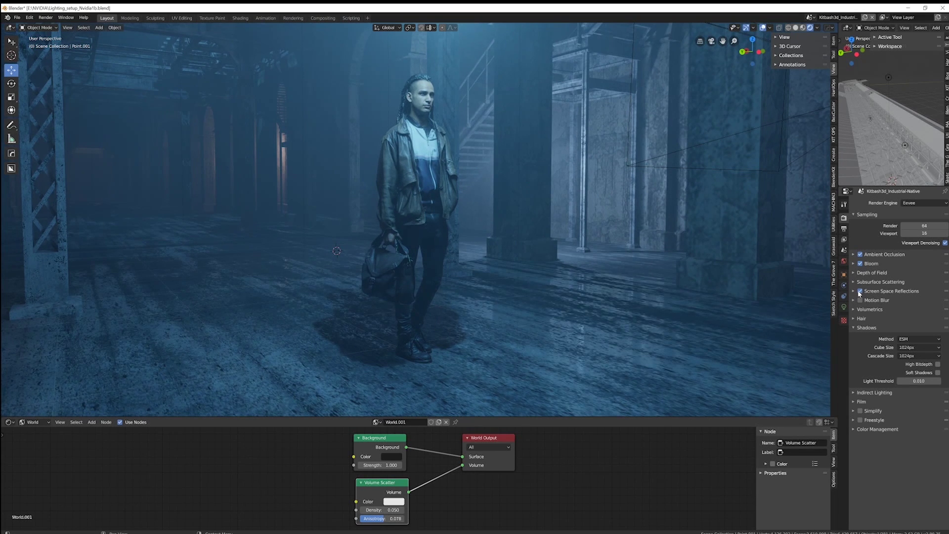
{"action": "left_click", "coordinate": [861, 292]}
{"action": "left_click", "coordinate": [860, 291]}
{"action": "left_click", "coordinate": [860, 291]}
{"action": "left_click", "coordinate": [861, 291]}
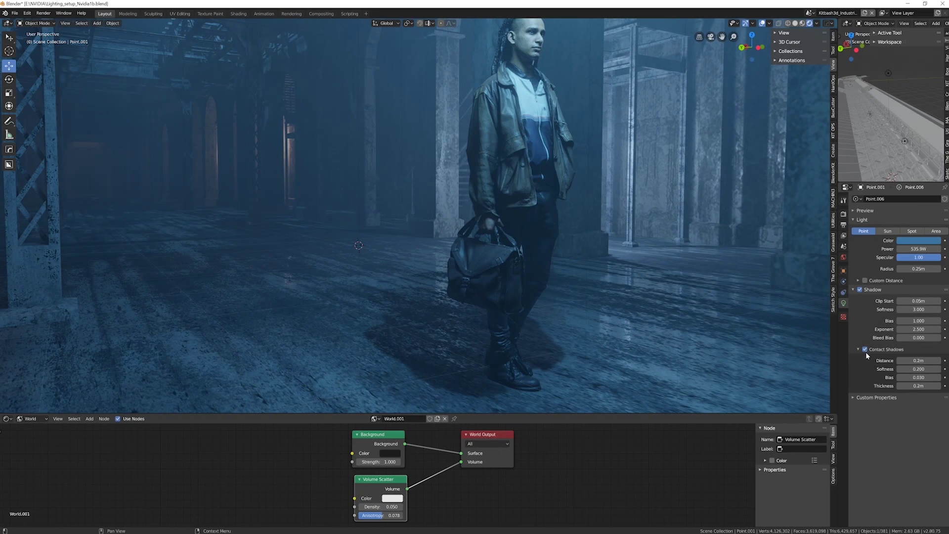
- Turn Contact Shadows off and back on for the blue point light above the character to compare the shadow detail
{"action": "middle_click_drag", "start_coordinate": [590, 233], "coordinate": [572, 262], "text": "ctrl"}
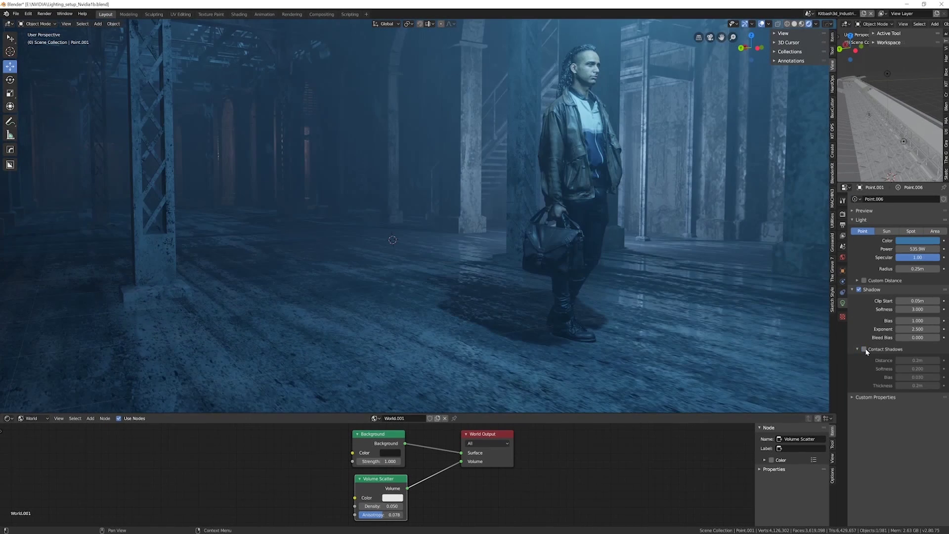
{"action": "left_click", "coordinate": [865, 349]}
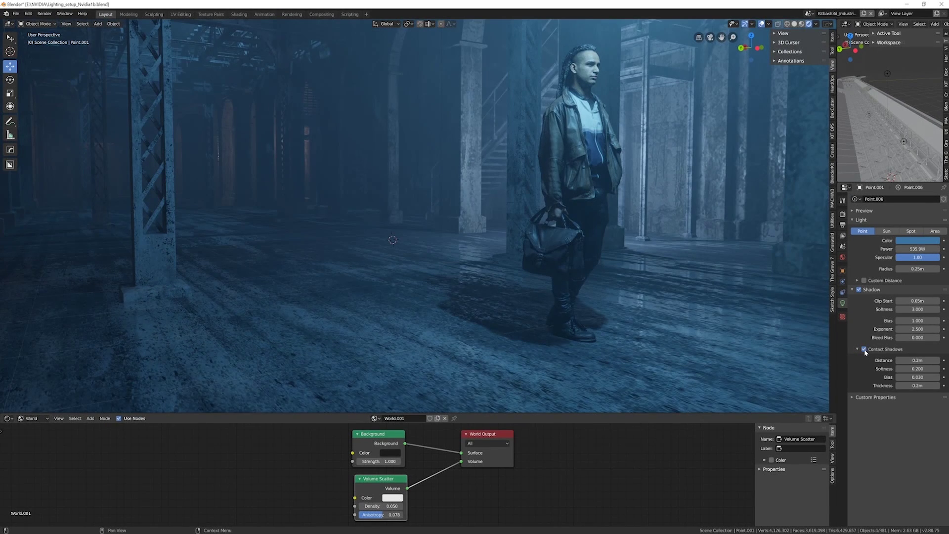
{"action": "left_click", "coordinate": [865, 350]}
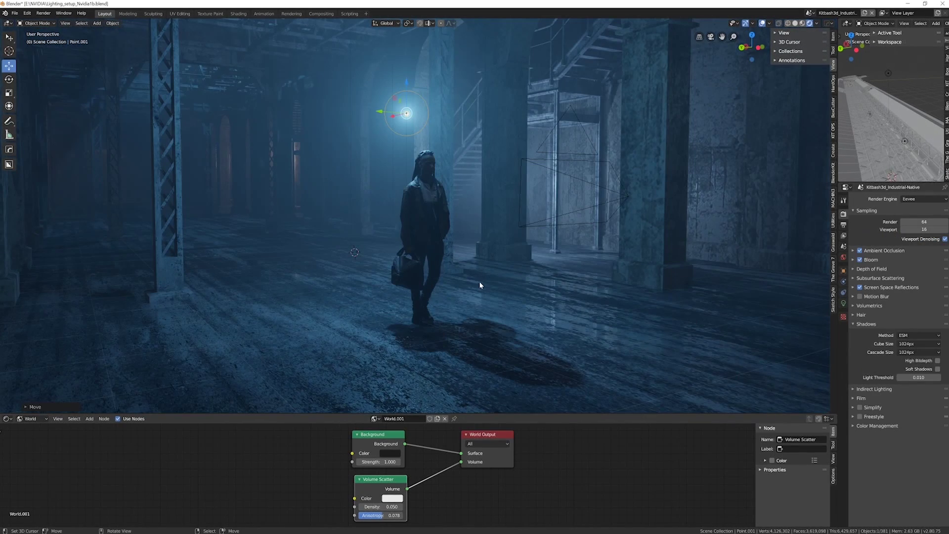
- Try shadow Cube Size values of 64px and 4096px on the character's floor shadow and set it back to 1024px
{"action": "middle_click_drag", "start_coordinate": [479, 283], "coordinate": [516, 276]}
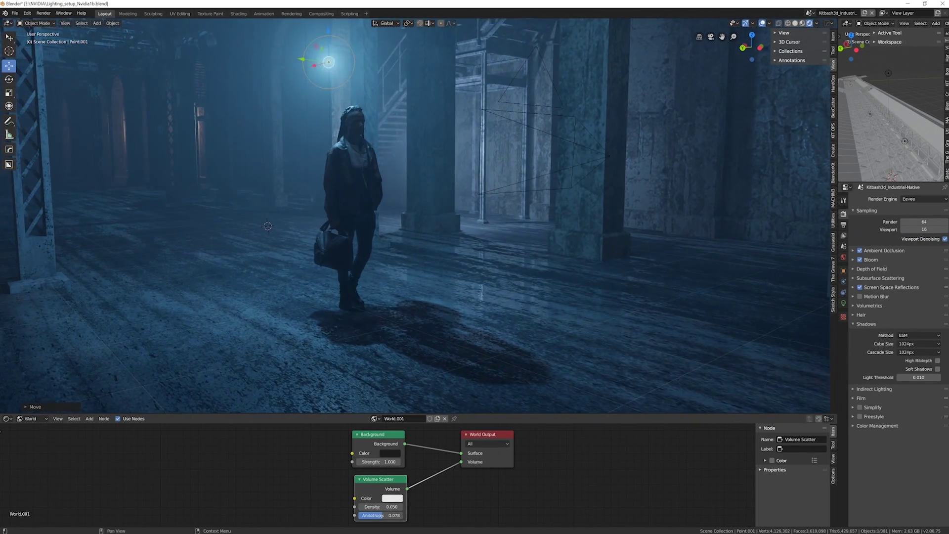
{"action": "left_click", "coordinate": [911, 345]}
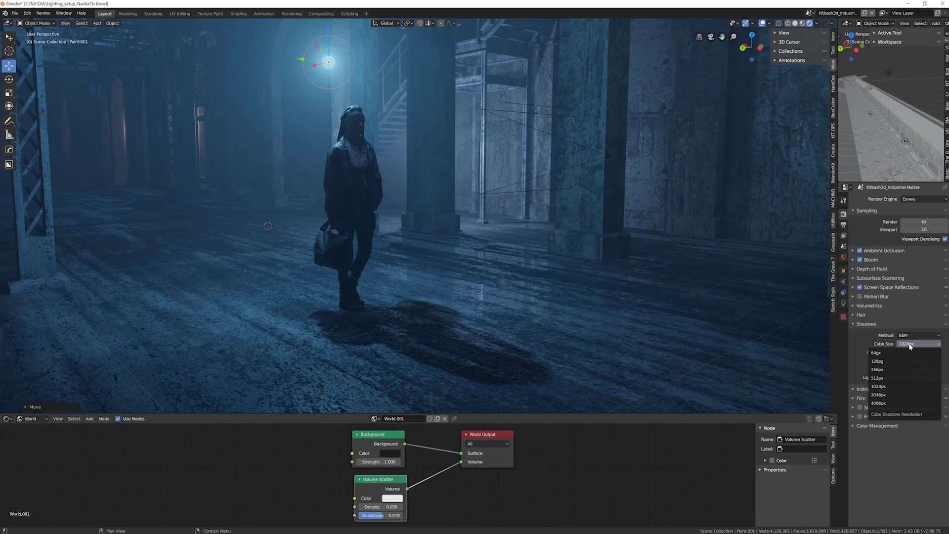
{"action": "left_click", "coordinate": [877, 353]}
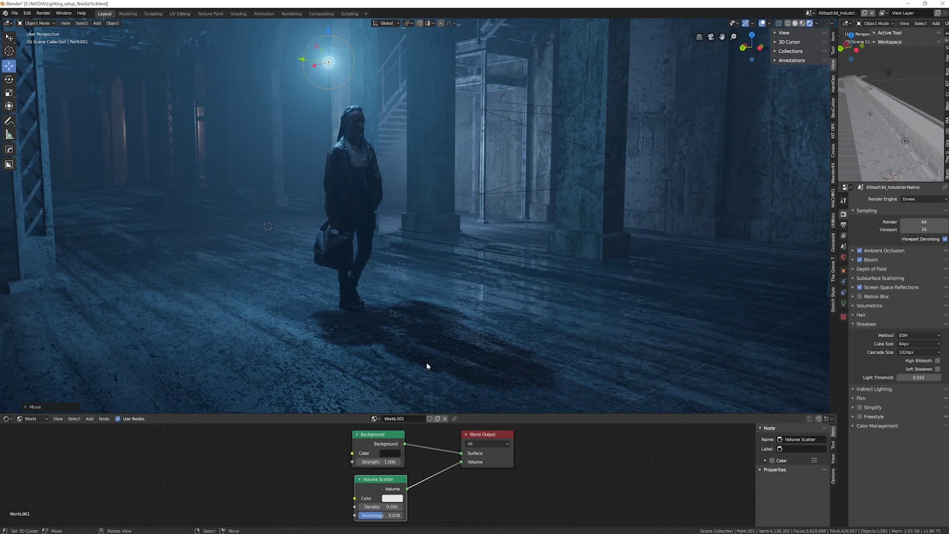
{"action": "left_click", "coordinate": [911, 344]}
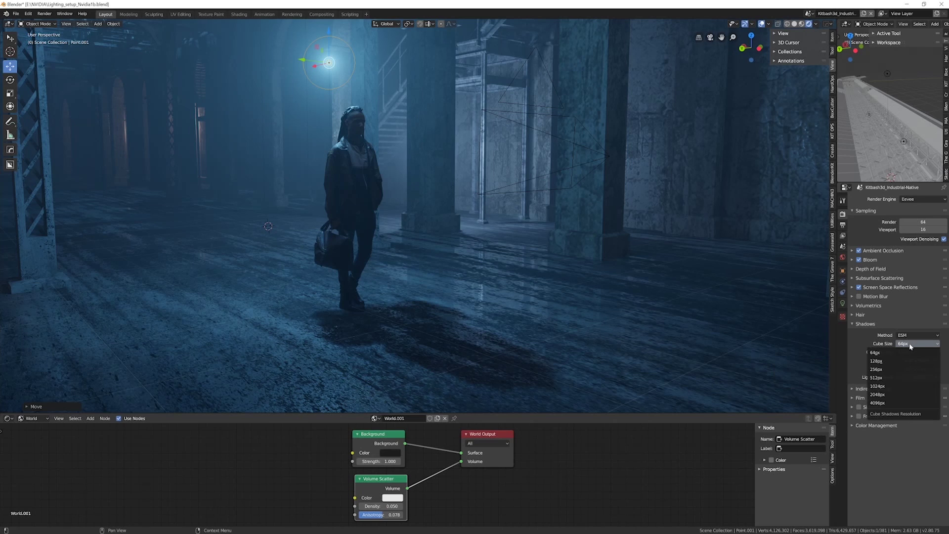
{"action": "left_click", "coordinate": [894, 403]}
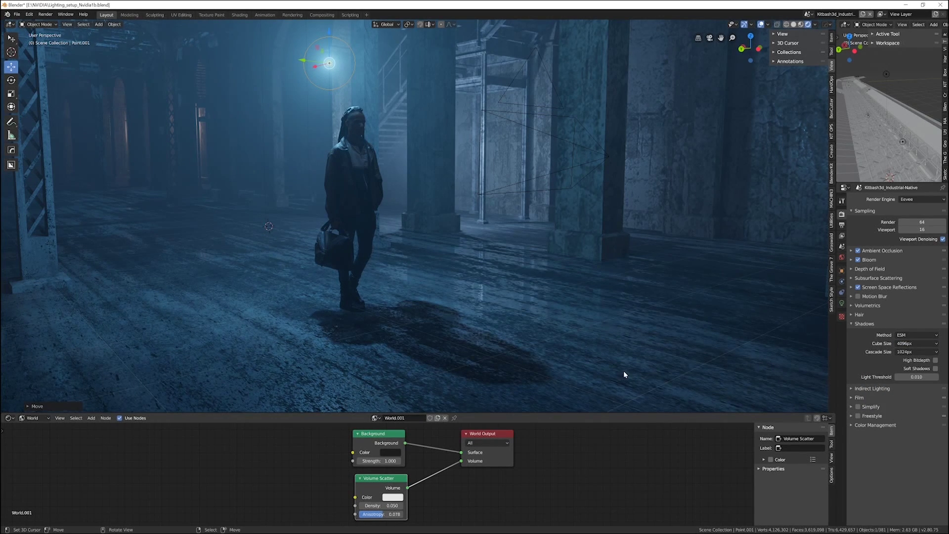
{"action": "left_click", "coordinate": [910, 343]}
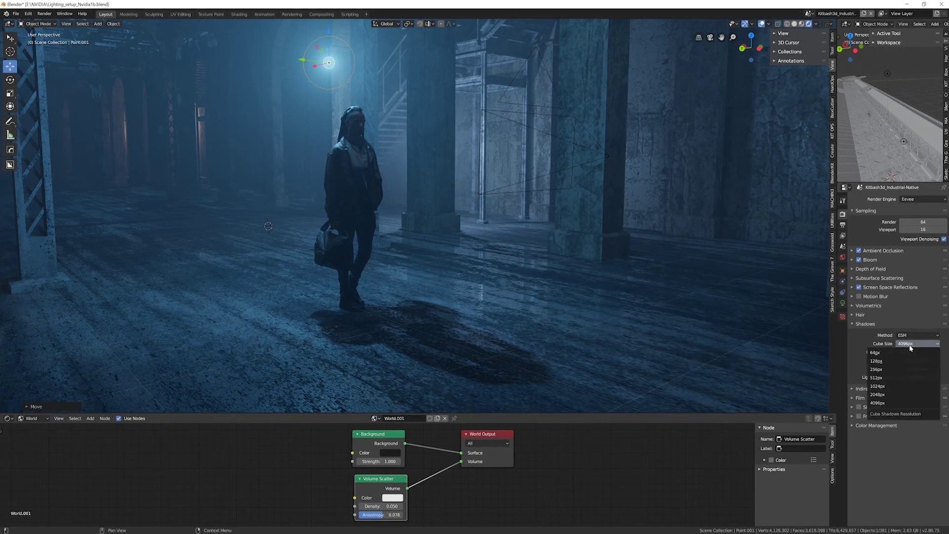
{"action": "left_click", "coordinate": [892, 386]}
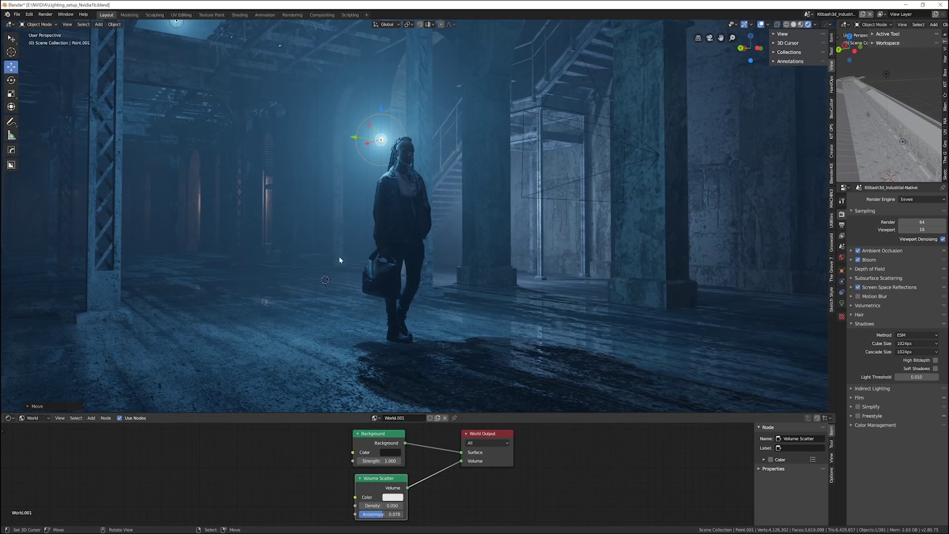
- Move the blue point light from behind the character deeper into the hall along the X axis
{"action": "key", "text": "g"}
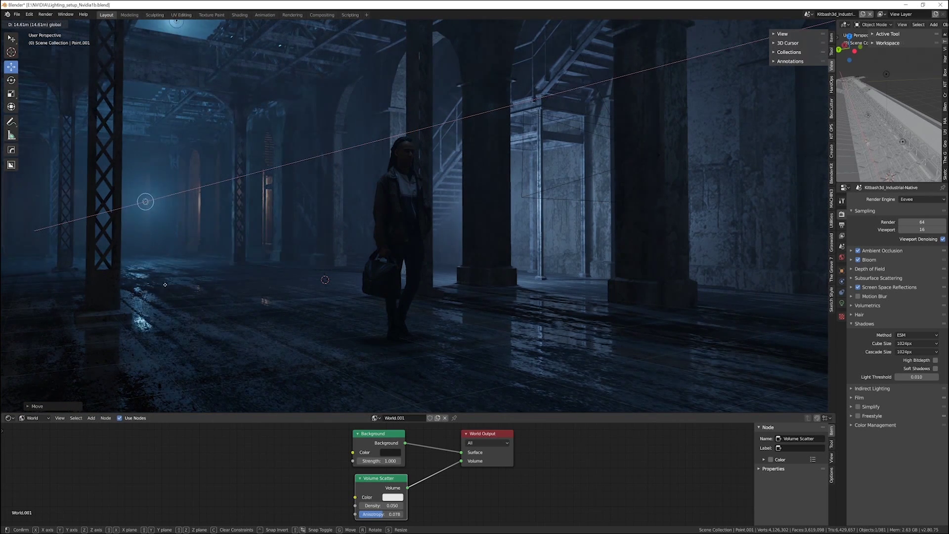
{"action": "left_click", "coordinate": [223, 353]}
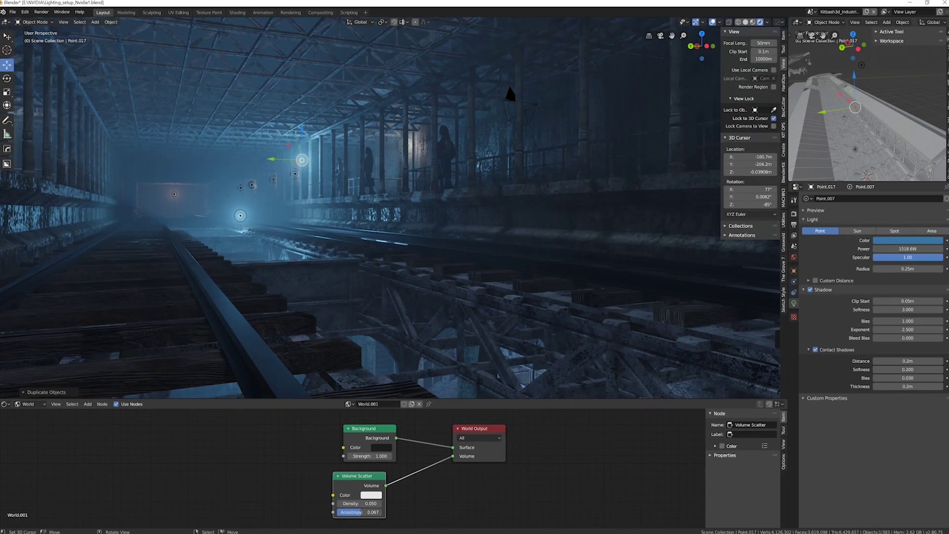
- Move the duplicated blue point light above the railway tracks and place another duplicate beneath the roof of the arched hall
{"action": "left_click_drag", "start_coordinate": [271, 159], "coordinate": [348, 83]}
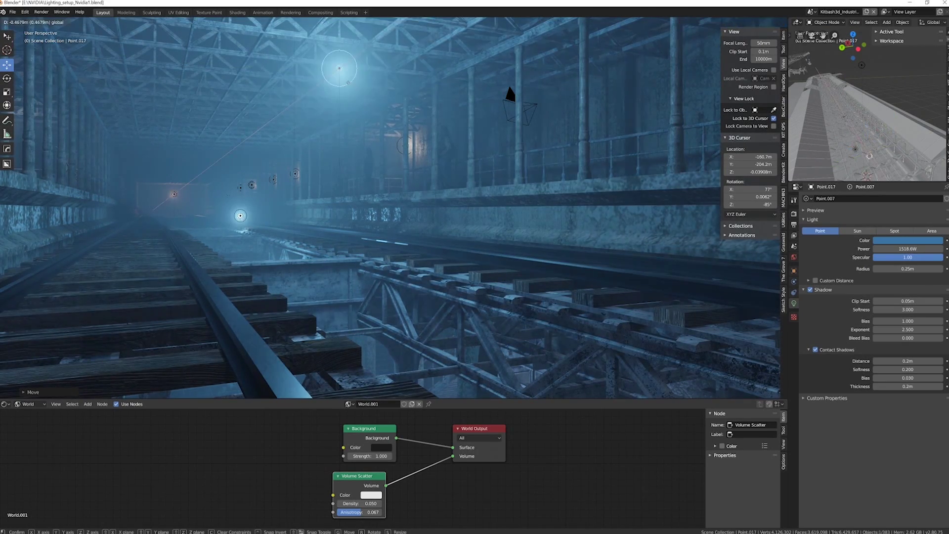
{"action": "key", "text": "z"}
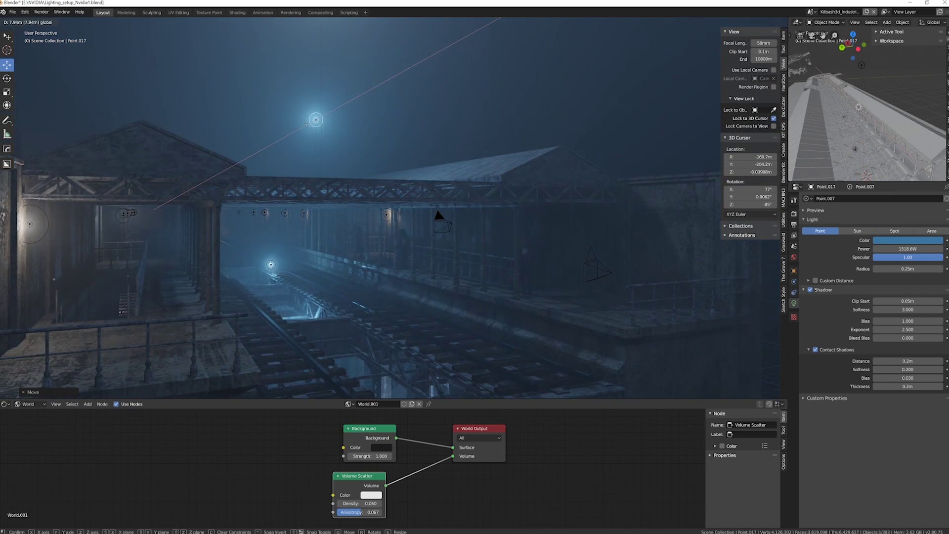
{"action": "key", "text": "z"}
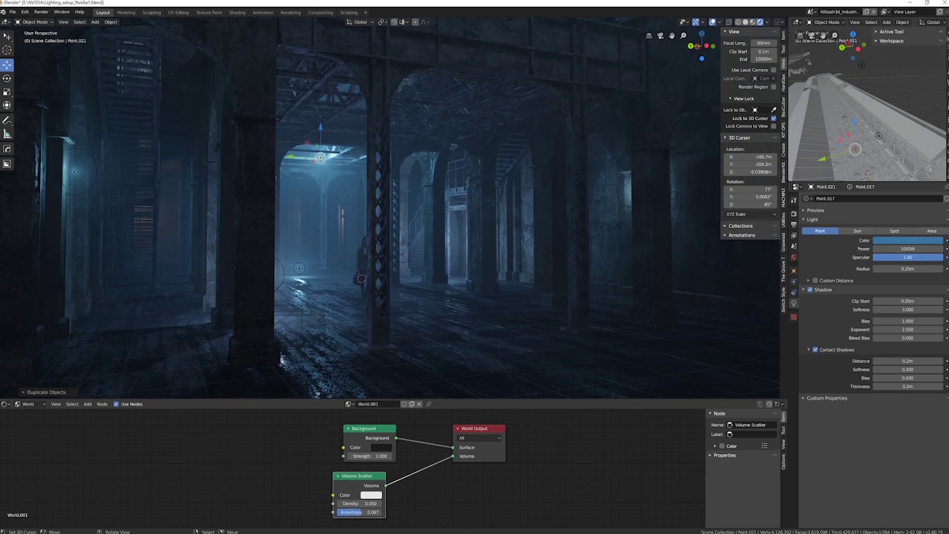
{"action": "left_click", "coordinate": [407, 123]}
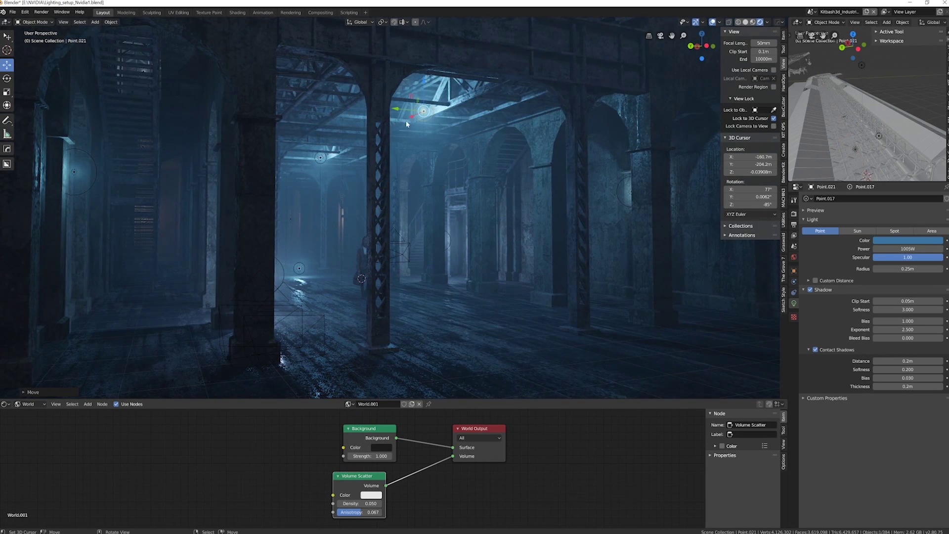
{"action": "key", "text": "g"}
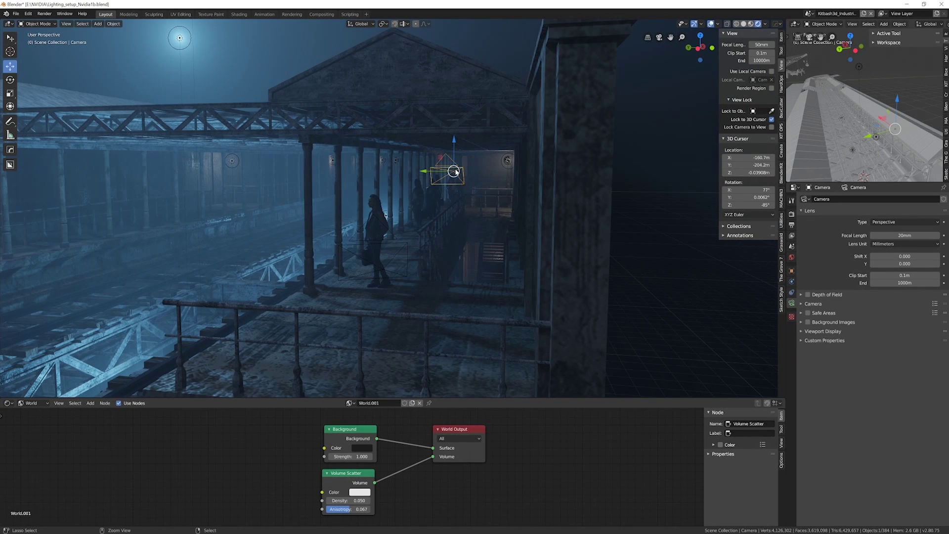
- Make the selected platform camera the active view and move the second standing figure farther back along the platform
{"action": "key", "text": "ctrl+KP_0"}
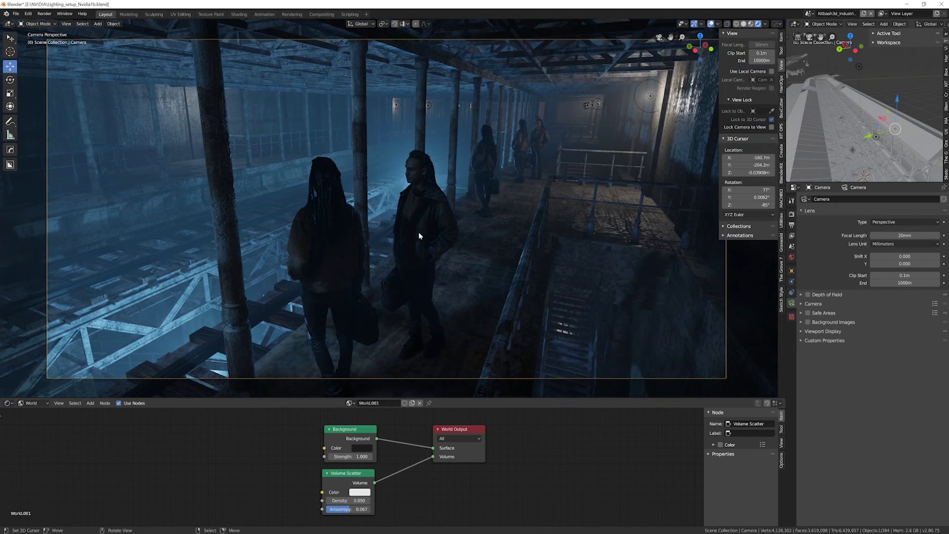
{"action": "left_click", "coordinate": [429, 224]}
{"action": "left_click_drag", "start_coordinate": [431, 338], "coordinate": [389, 158]}
{"action": "left_click", "coordinate": [416, 184]}
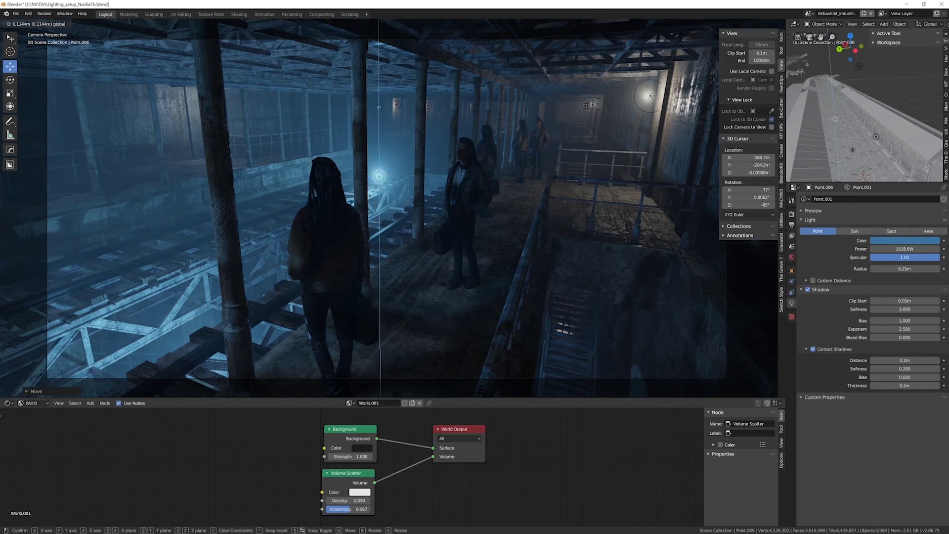
- Reposition the blue point light along the X and Y axes, over the tracks beside the foreground figure
{"action": "key", "text": "g"}
{"action": "key", "text": "x"}
{"action": "left_click", "coordinate": [79, 168]}
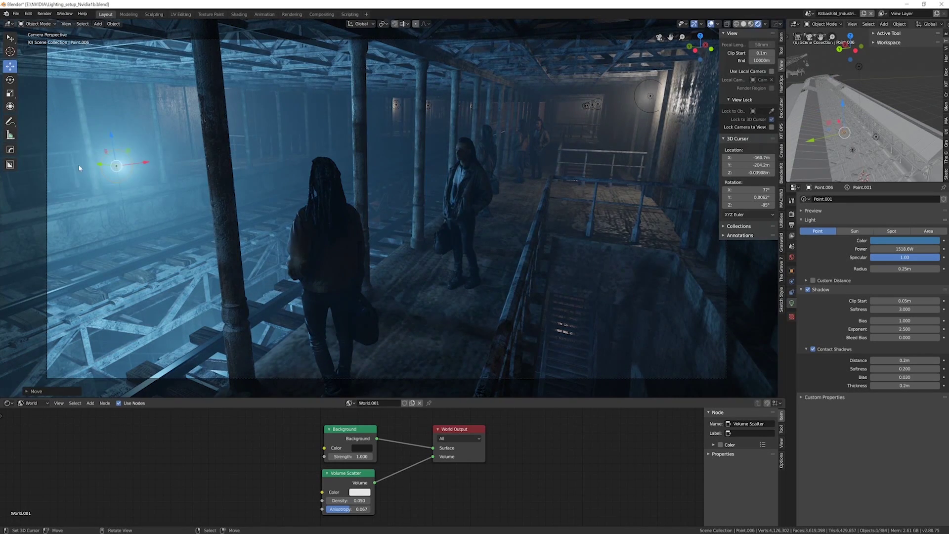
{"action": "left_click_drag", "start_coordinate": [102, 164], "coordinate": [306, 208]}
{"action": "key", "text": "g"}
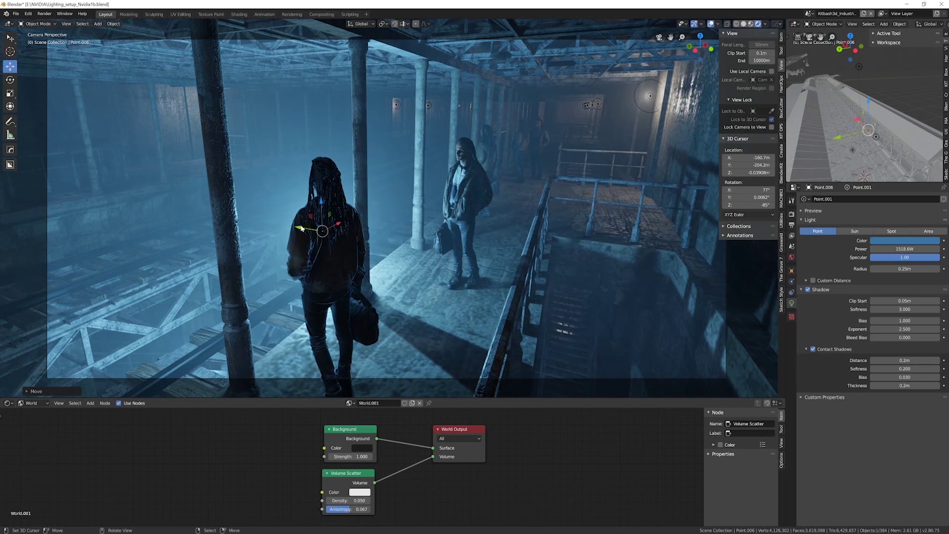
{"action": "key", "text": "y"}
{"action": "left_click_drag", "start_coordinate": [227, 220], "coordinate": [214, 215]}
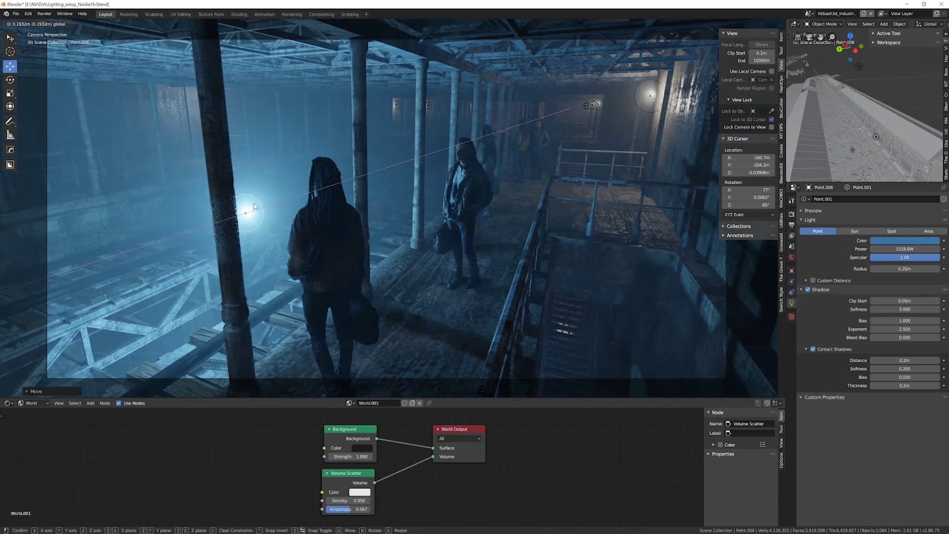
- Adjust the blue point light's height along Z near the foreground pillar and shift it along the X axis
{"action": "key", "text": "g"}
{"action": "key", "text": "z"}
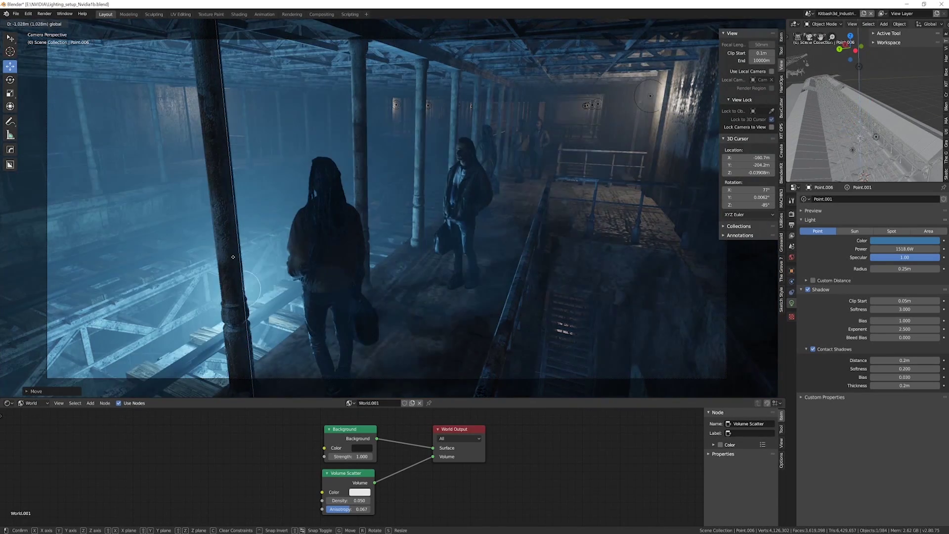
{"action": "left_click", "coordinate": [214, 257]}
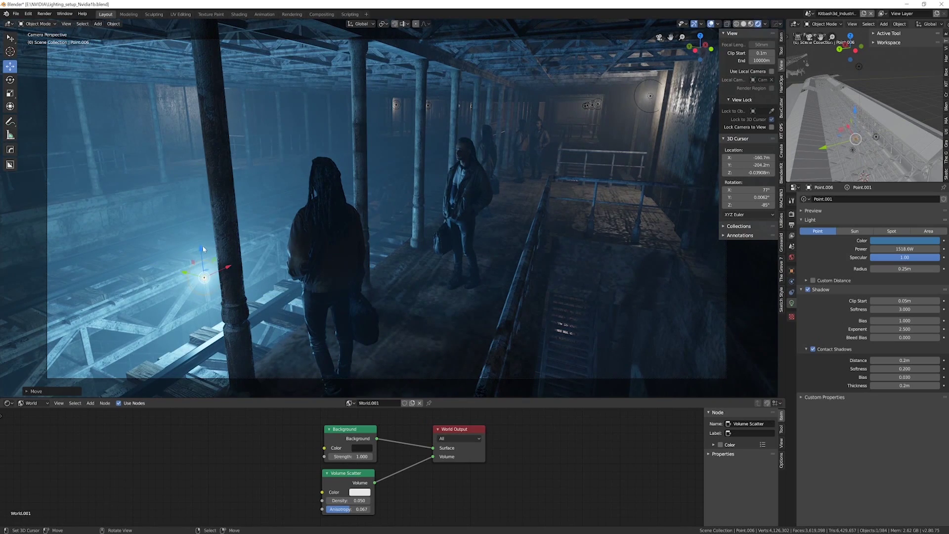
{"action": "key", "text": "g"}
{"action": "key", "text": "z"}
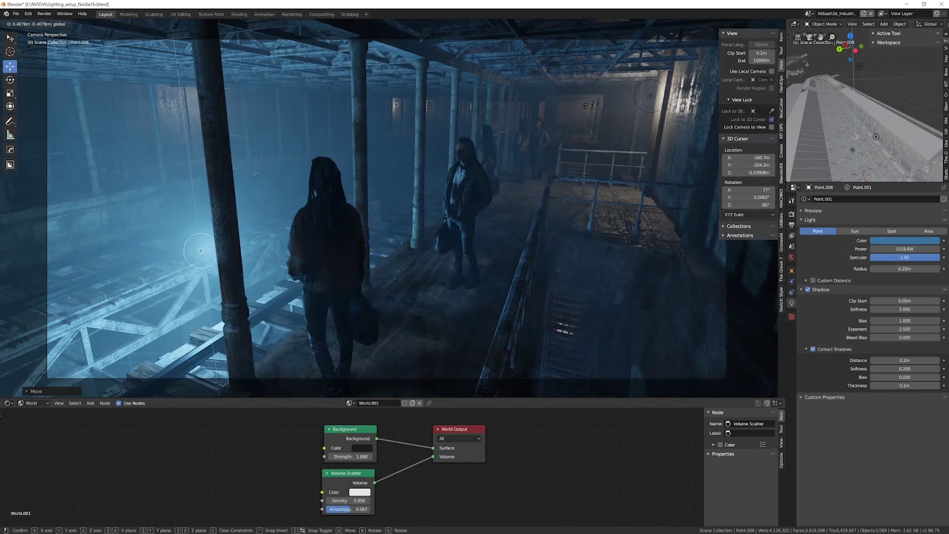
{"action": "key", "text": "x"}
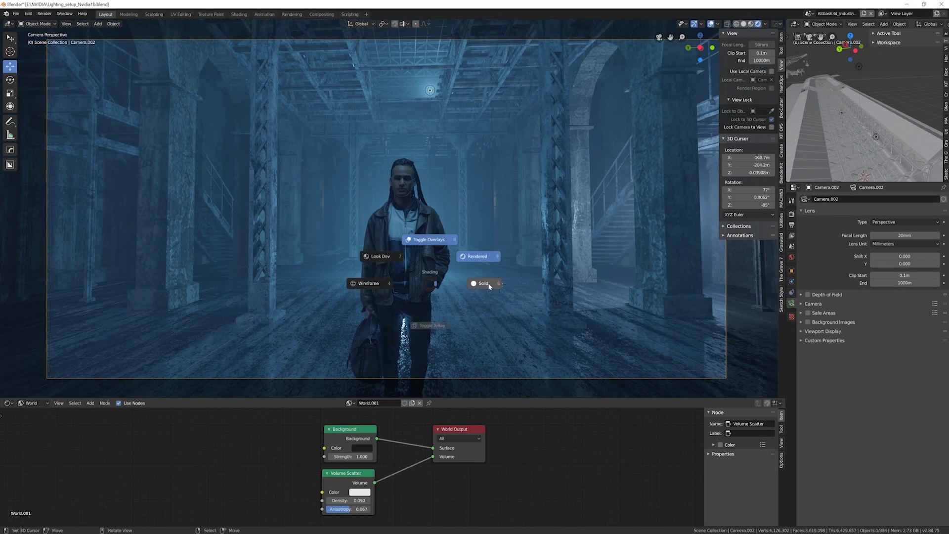
- Alternate between Solid and Rendered shading through the hall's Camera.002 to compare the geometry with the foggy lighting
{"action": "left_click", "coordinate": [490, 285]}
{"action": "key", "text": "z"}
{"action": "left_click", "coordinate": [534, 250]}
{"action": "key", "text": "z"}
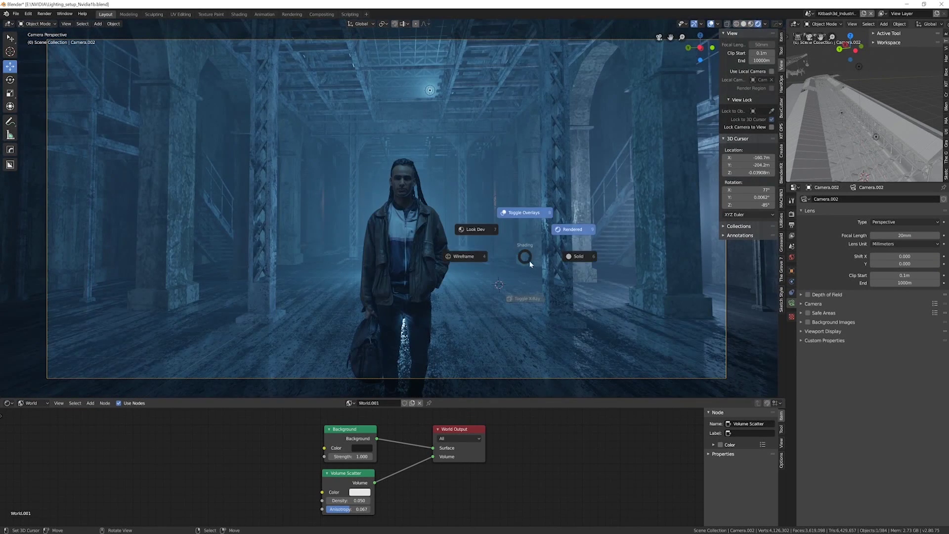
{"action": "left_click", "coordinate": [572, 262]}
{"action": "key", "text": "z"}
{"action": "left_click", "coordinate": [600, 234]}
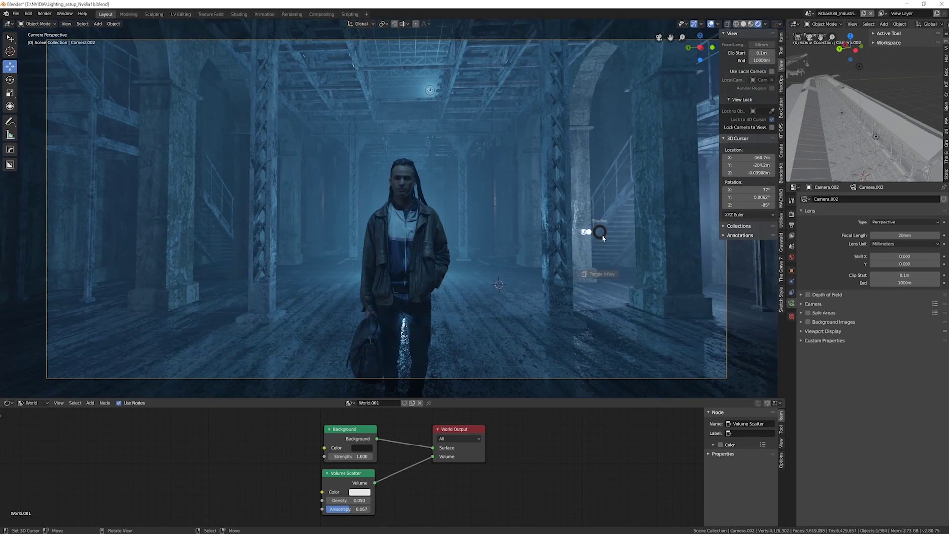
{"action": "key", "text": "z"}
{"action": "left_click", "coordinate": [645, 237]}
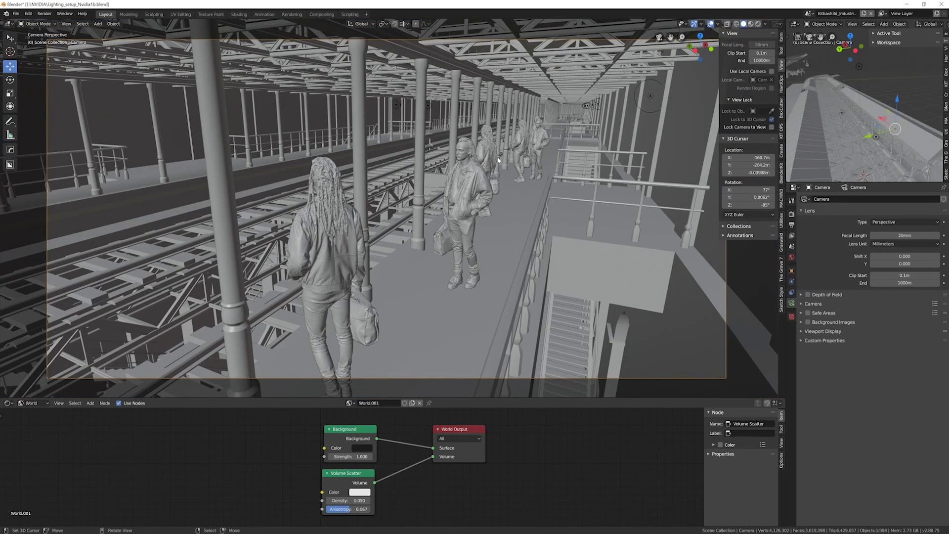
- Compare Rendered and Solid shading of the railway platform through its camera
{"action": "key", "text": "z"}
{"action": "left_click", "coordinate": [561, 134]}
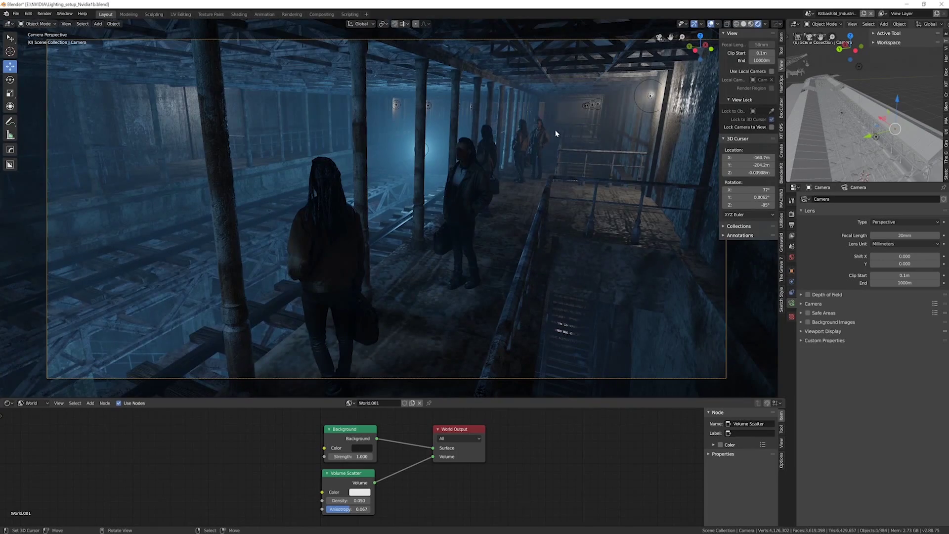
{"action": "key", "text": "z"}
{"action": "left_click", "coordinate": [606, 128]}
{"action": "key", "text": "z"}
{"action": "left_click", "coordinate": [638, 106]}
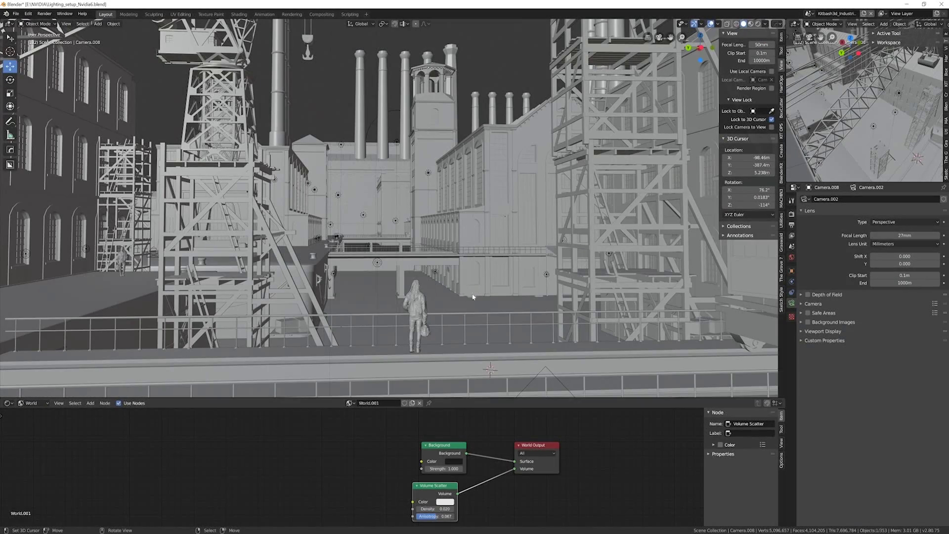
- Examine the dockside and scaffolding around the foreground figure in Solid shading and in Rendered shading
{"action": "middle_click_drag", "start_coordinate": [380, 262], "coordinate": [387, 269]}
{"action": "scroll", "coordinate": [384, 272], "scroll_direction": "down", "scroll_amount": 3}
{"action": "mouse_move", "coordinate": [481, 282]}
{"action": "middle_mouse_down", "text": "shift"}
{"action": "mouse_move", "coordinate": [482, 223]}
{"action": "mouse_move", "coordinate": [359, 228]}
{"action": "mouse_move", "coordinate": [404, 166]}
{"action": "mouse_move", "coordinate": [405, 174]}
{"action": "mouse_move", "coordinate": [407, 128]}
{"action": "mouse_move", "coordinate": [420, 166]}
{"action": "middle_mouse_up", "text": "shift"}
{"action": "scroll", "coordinate": [467, 226], "scroll_direction": "down", "scroll_amount": 3}
{"action": "scroll", "coordinate": [467, 225], "scroll_direction": "down", "scroll_amount": 2}
{"action": "scroll", "coordinate": [467, 225], "scroll_direction": "up", "scroll_amount": 4}
{"action": "key", "text": "z"}
{"action": "left_click", "coordinate": [517, 205]}
{"action": "scroll", "coordinate": [358, 227], "scroll_direction": "down", "scroll_amount": 3}
{"action": "scroll", "coordinate": [359, 225], "scroll_direction": "up", "scroll_amount": 4}
{"action": "scroll", "coordinate": [405, 173], "scroll_direction": "up", "scroll_amount": 5}
{"action": "middle_click_drag", "start_coordinate": [420, 165], "coordinate": [403, 269], "text": "shift"}
{"action": "scroll", "coordinate": [403, 271], "scroll_direction": "up", "scroll_amount": 2}
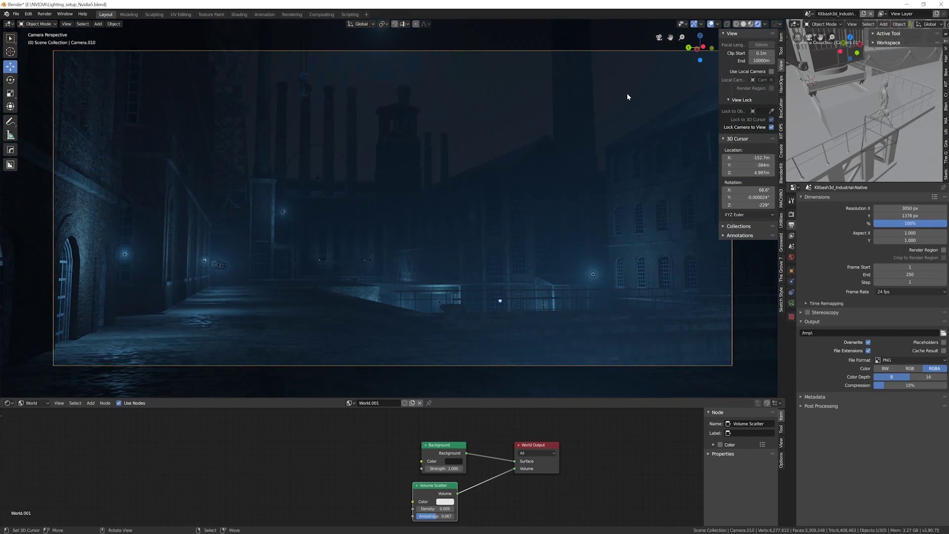
- Duplicate the scene camera in place and reframe its shot of the foggy industrial courtyard
{"action": "key", "text": "shift+d"}
{"action": "right_click", "coordinate": [627, 94]}
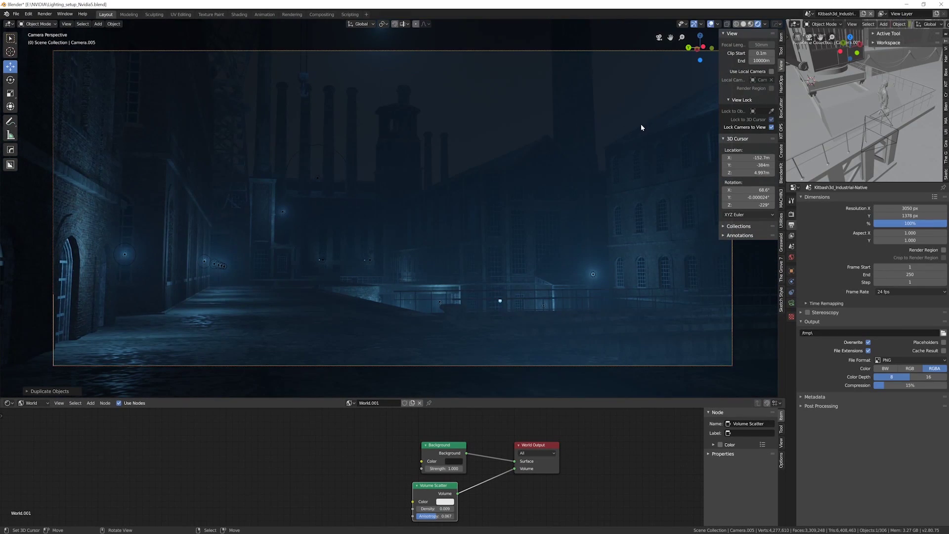
{"action": "middle_click_drag", "start_coordinate": [642, 125], "coordinate": [445, 263]}
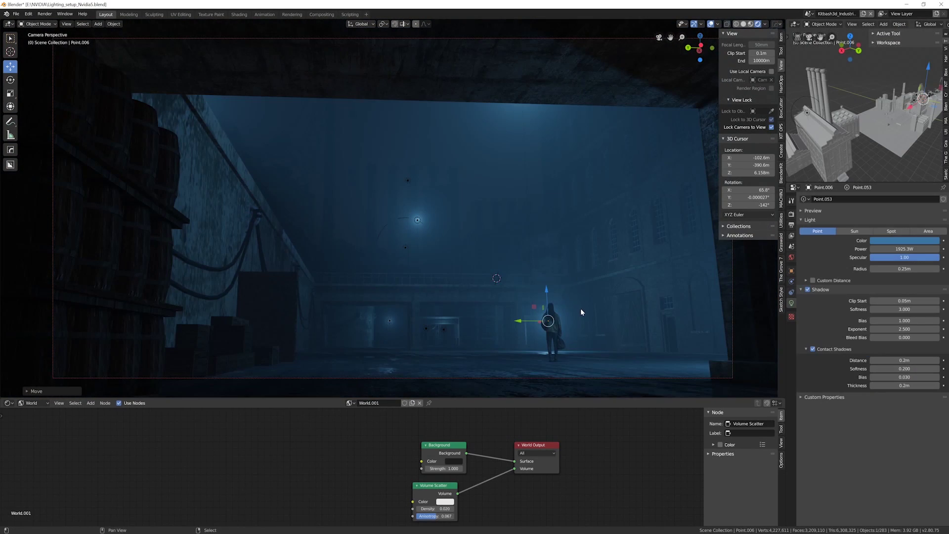
- Duplicate the blue point light beside the distant figure, place the copy higher in the courtyard, and reposition it along the Y axis
{"action": "key", "text": "shift+d"}
{"action": "left_click", "coordinate": [574, 195]}
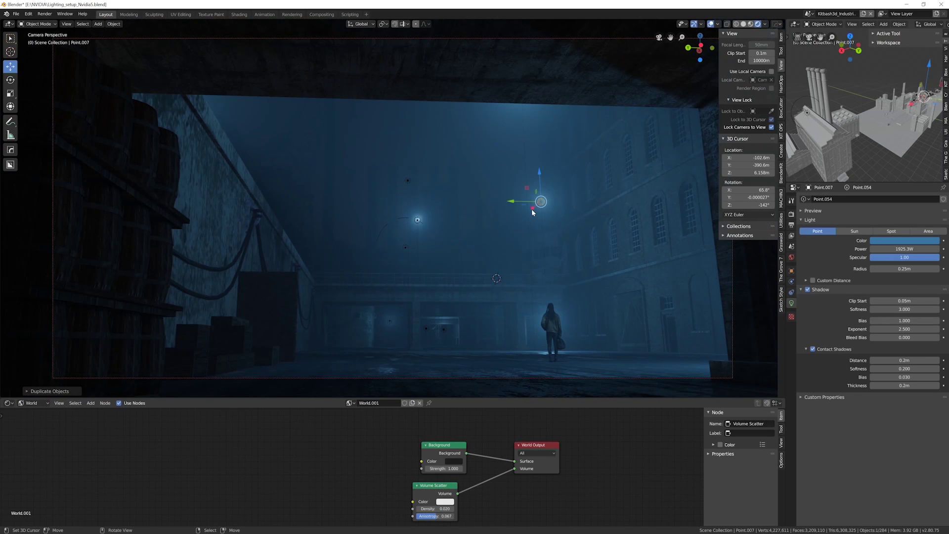
{"action": "left_click_drag", "start_coordinate": [532, 209], "coordinate": [459, 264]}
{"action": "key", "text": "y"}
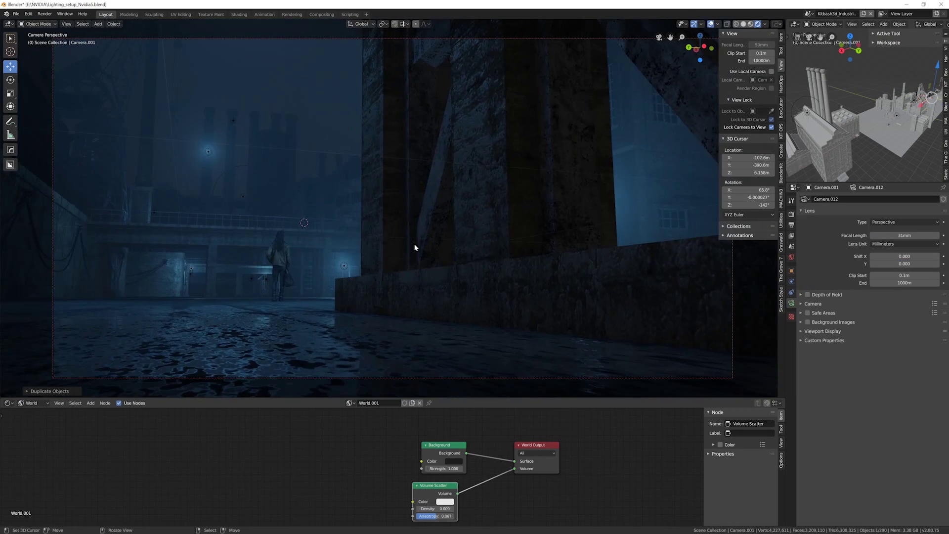
{"action": "middle_click_drag", "start_coordinate": [415, 247], "coordinate": [290, 300]}
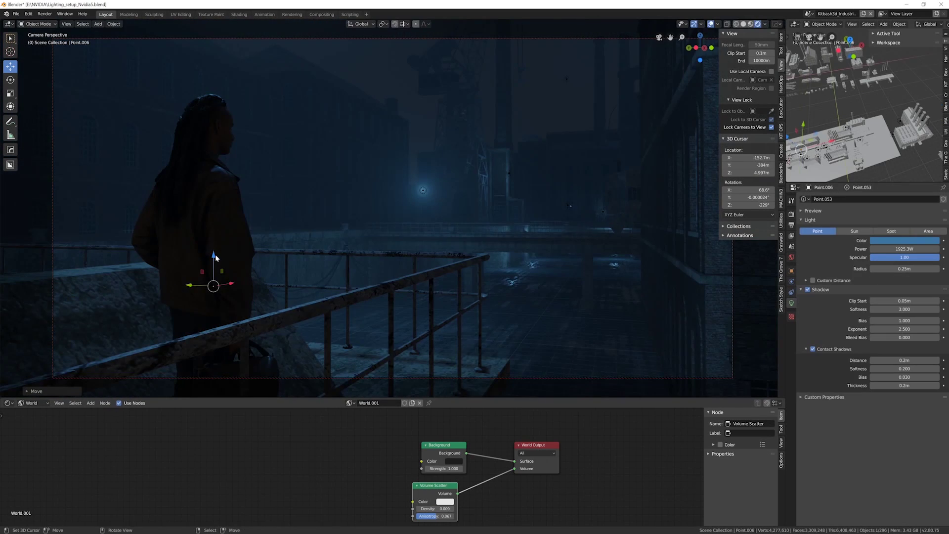
- Raise the blue point light along Z near the figure at the railing and reposition it along the X axis
{"action": "left_click_drag", "start_coordinate": [213, 177], "coordinate": [213, 176]}
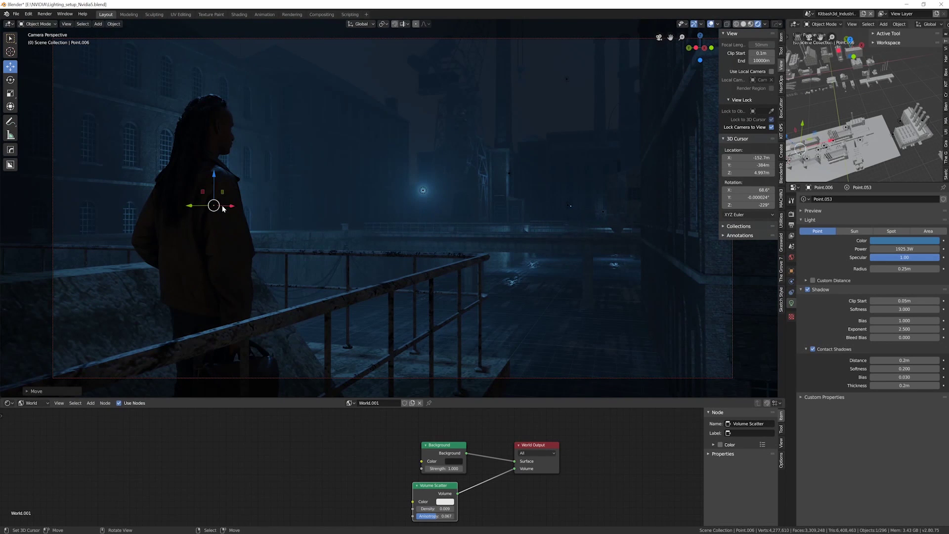
{"action": "left_click_drag", "start_coordinate": [227, 209], "coordinate": [220, 208]}
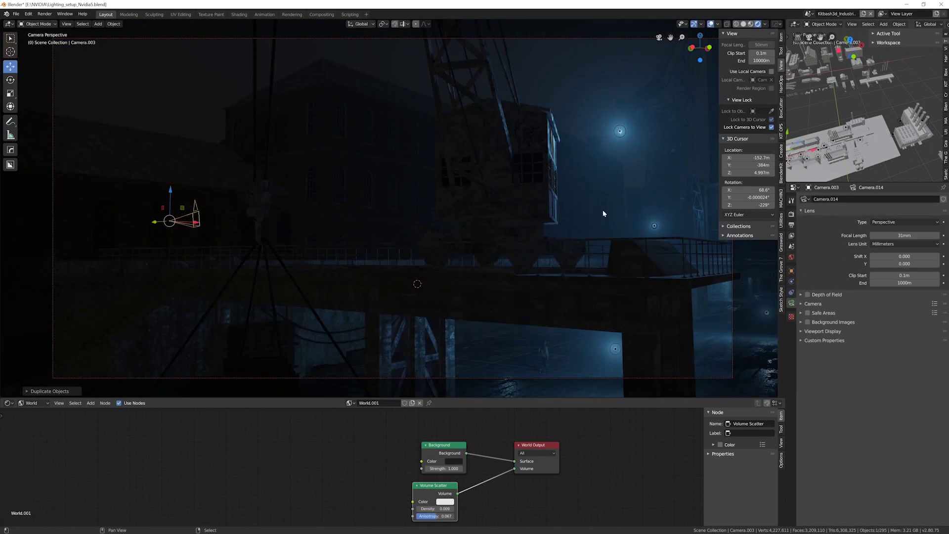
{"action": "mouse_move", "coordinate": [603, 210]}
{"action": "middle_mouse_down"}
{"action": "mouse_move", "coordinate": [467, 228]}
{"action": "mouse_move", "coordinate": [642, 254]}
{"action": "mouse_move", "coordinate": [568, 215]}
{"action": "mouse_move", "coordinate": [600, 174]}
{"action": "mouse_move", "coordinate": [610, 201]}
{"action": "middle_mouse_up"}
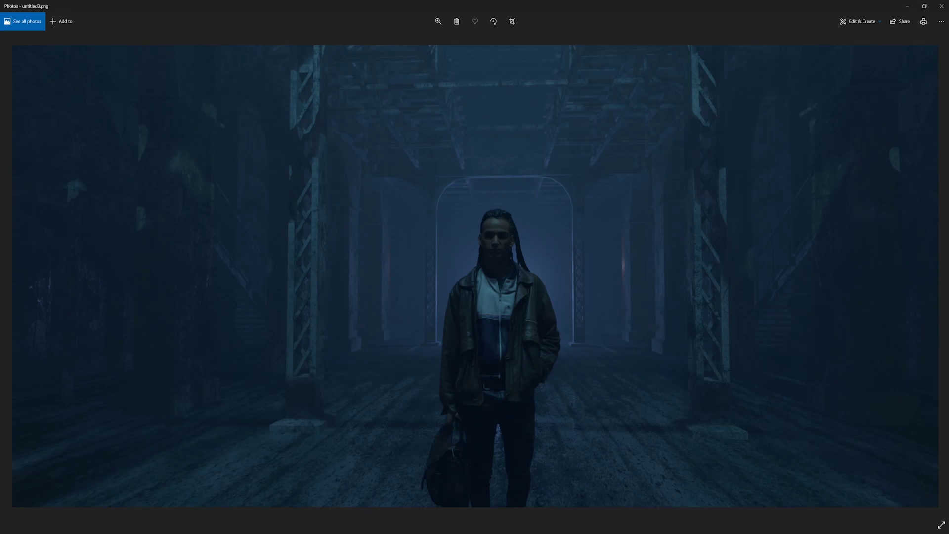
- Review the rendered night shots one after another in Photos, from untitled3.png through untitled25.png
{"action": "key", "text": "Right"}
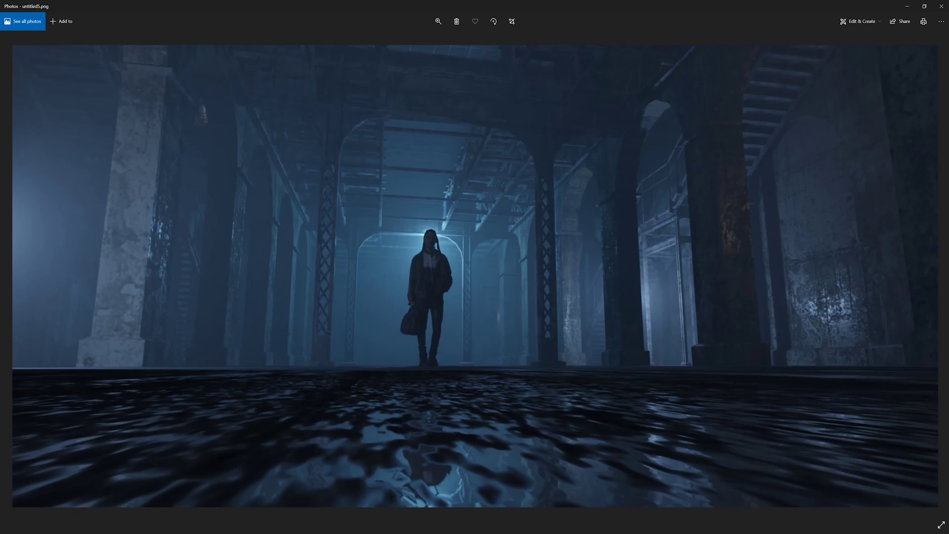
{"action": "key", "text": "Right"}
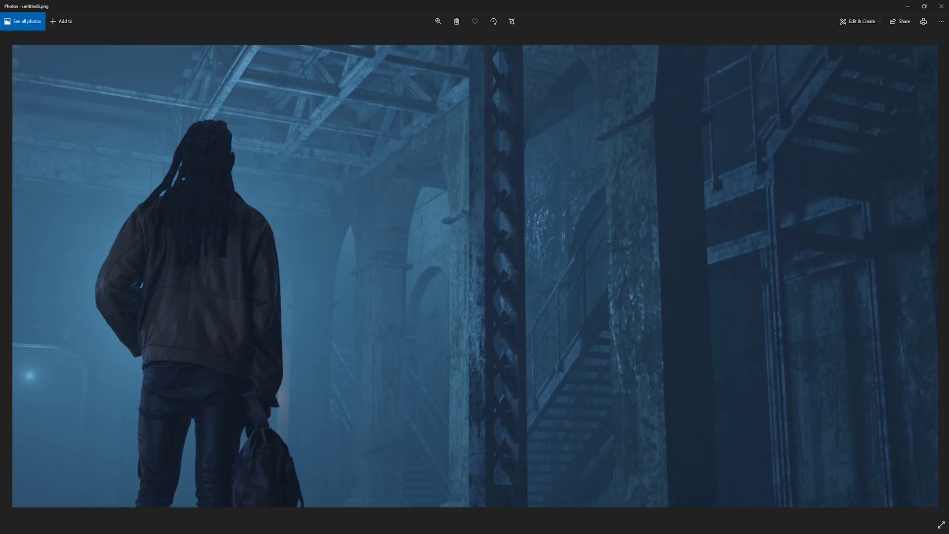
{"action": "key", "text": "Right"}
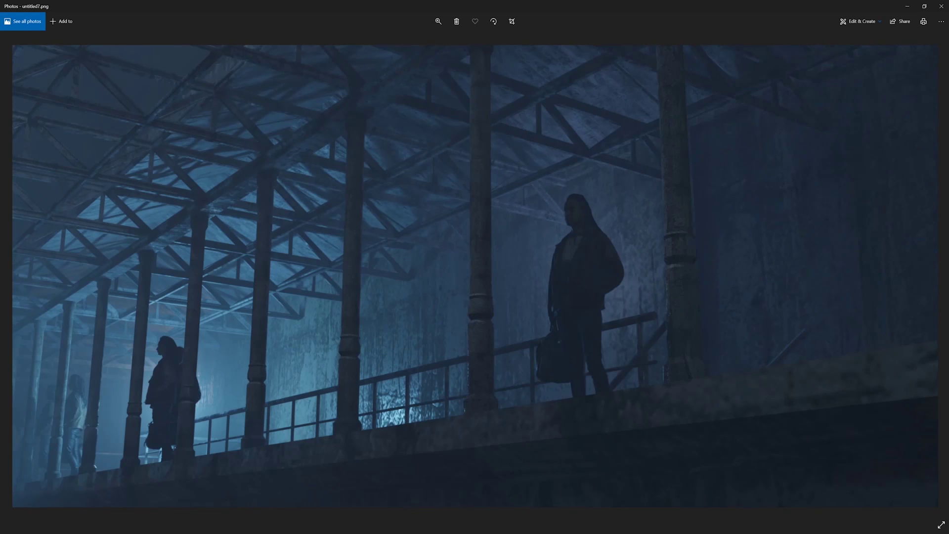
{"action": "key", "text": "Right"}
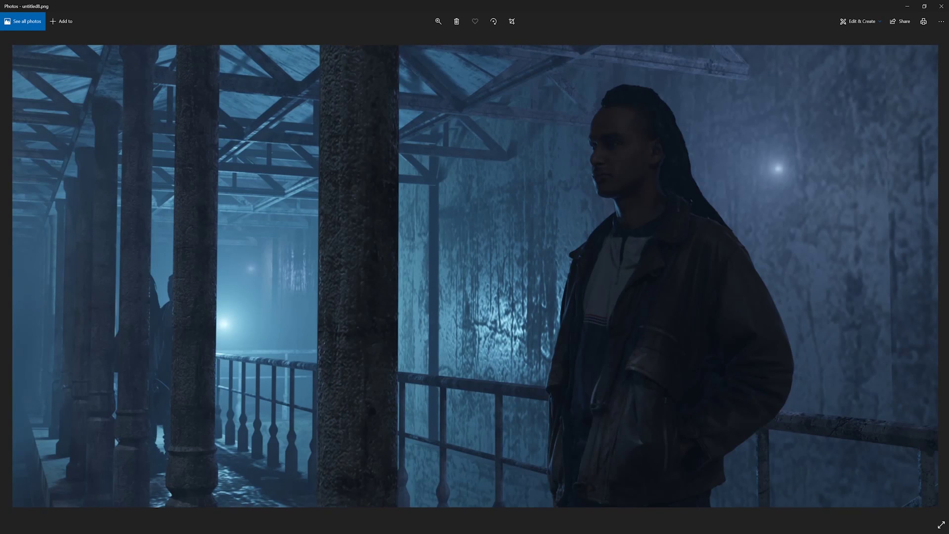
{"action": "key", "text": "Right"}
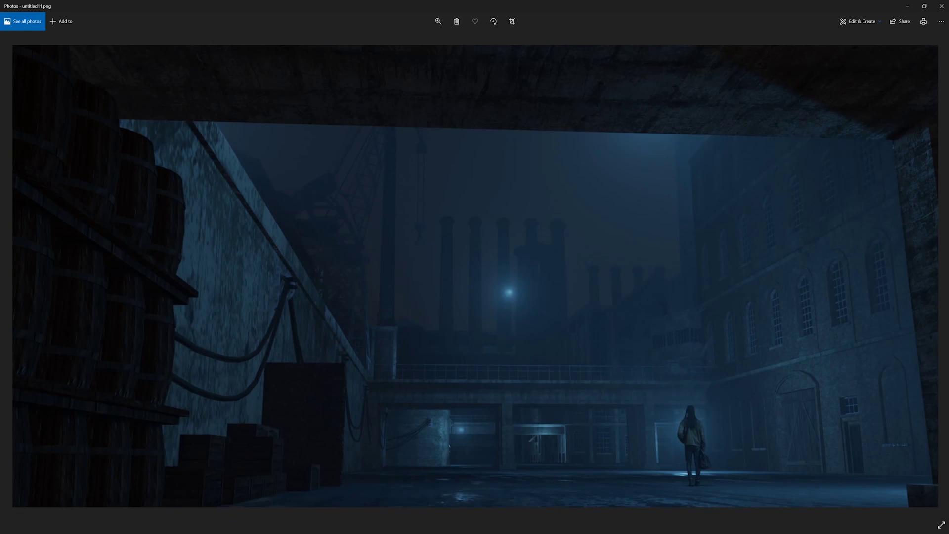
{"action": "key", "text": "Right"}
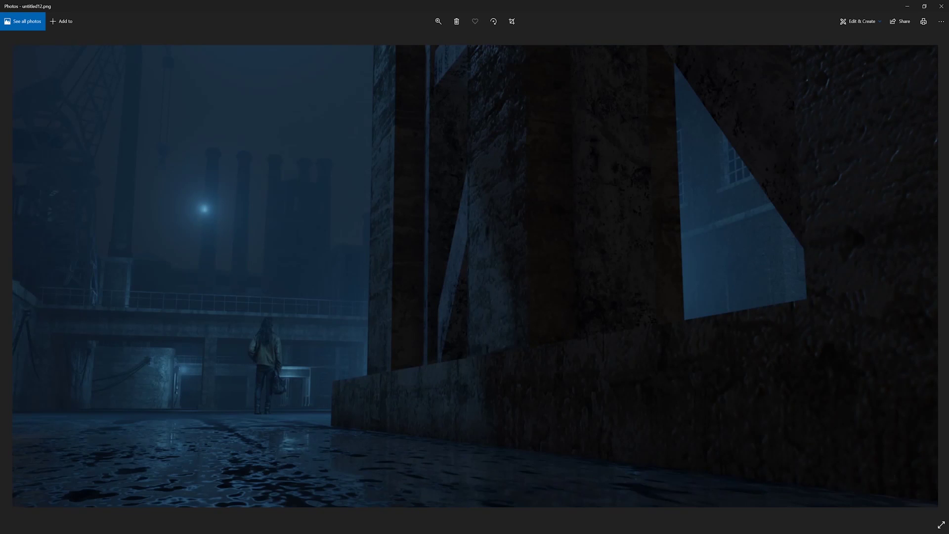
{"action": "key", "text": "Right"}
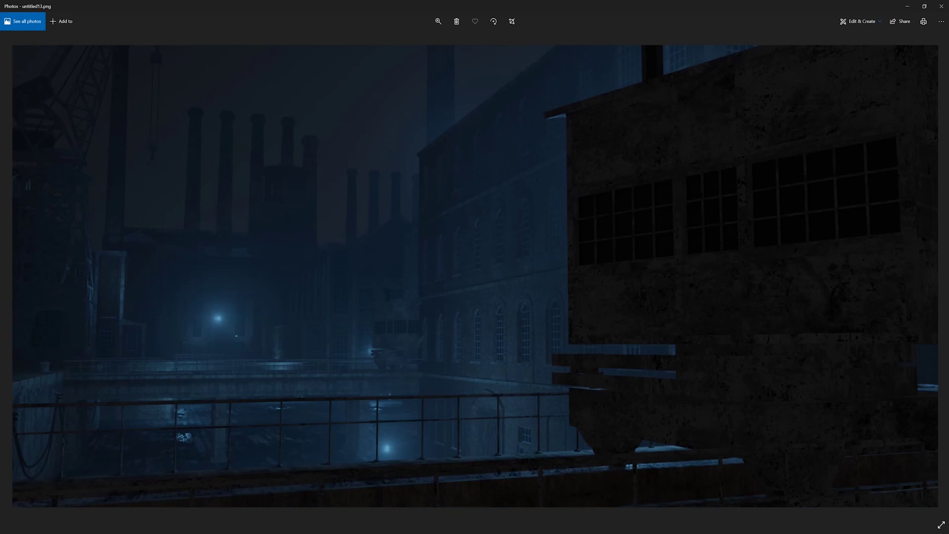
{"action": "key", "text": "Right"}
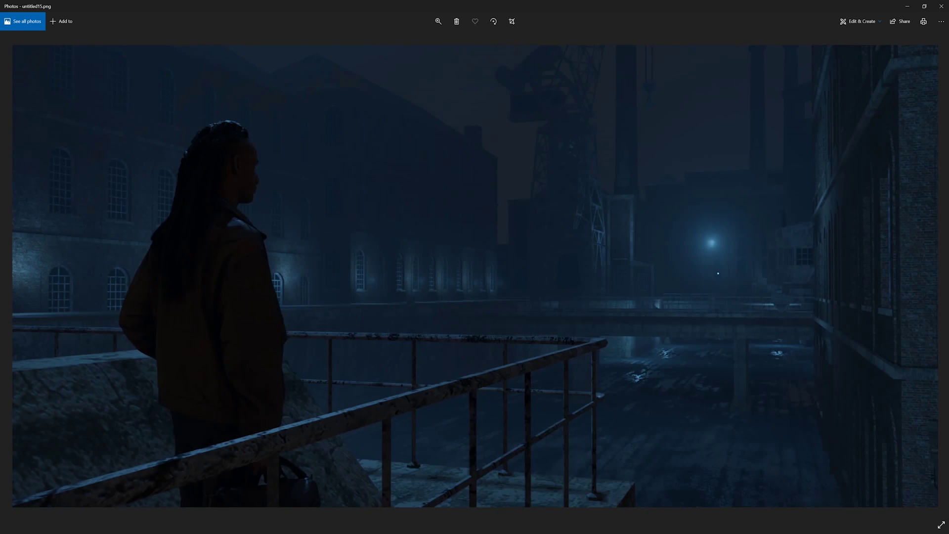
{"action": "key", "text": "Right"}
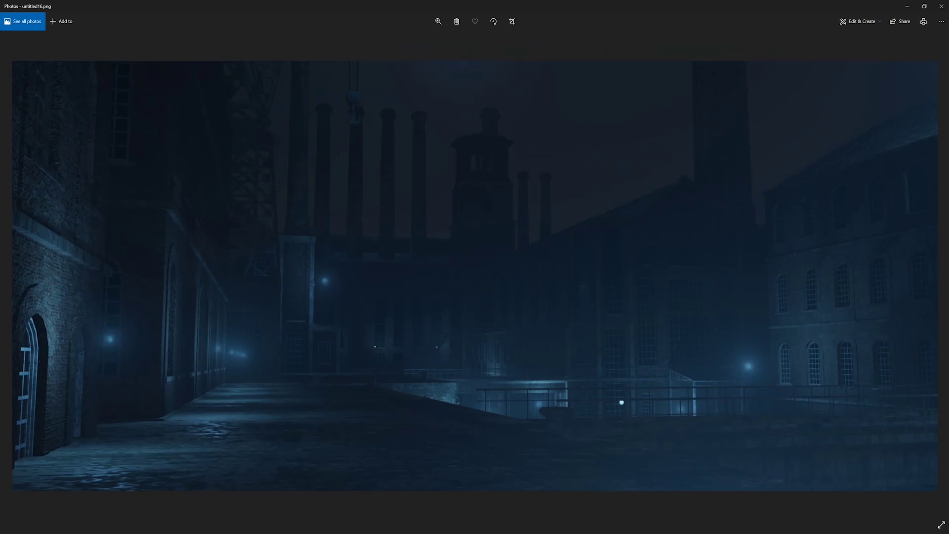
{"action": "key", "text": "Right"}
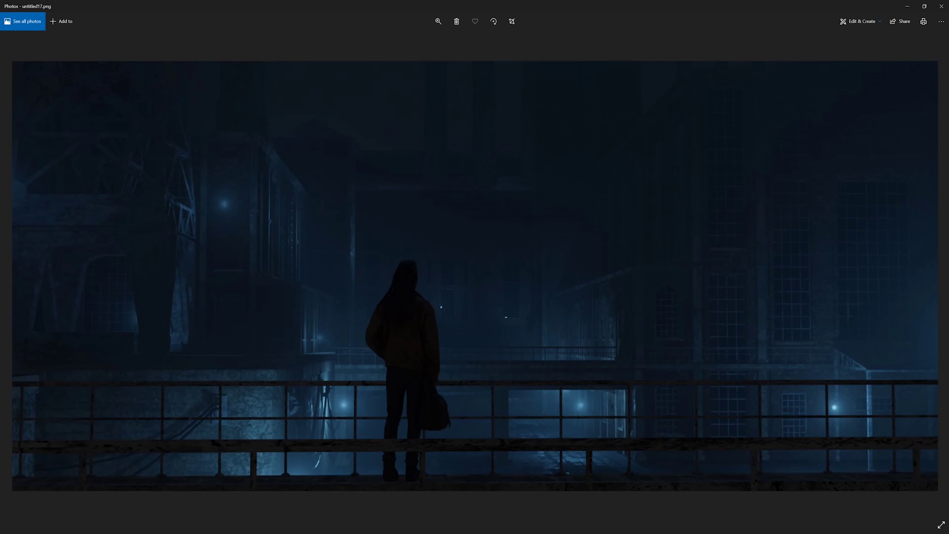
{"action": "key", "text": "Right"}
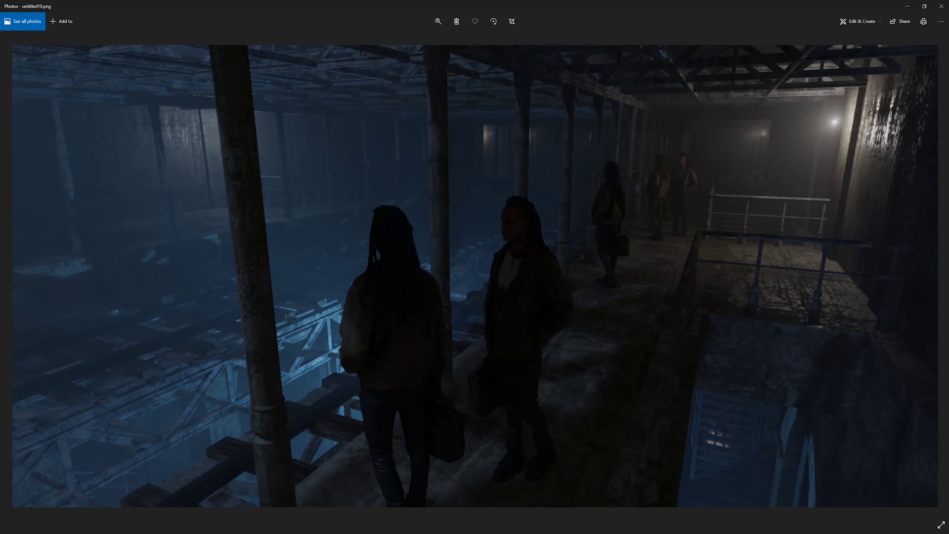
{"action": "key", "text": "Right"}
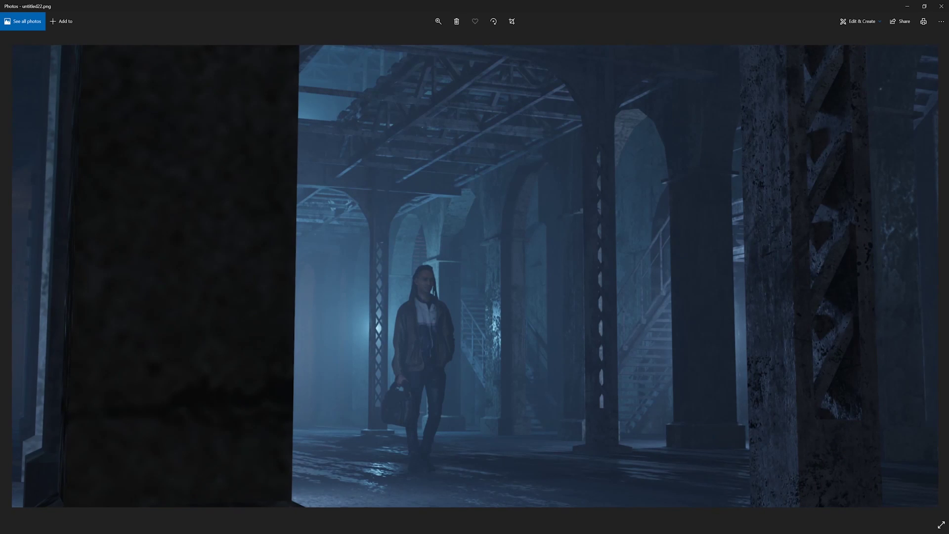
{"action": "key", "text": "Right"}
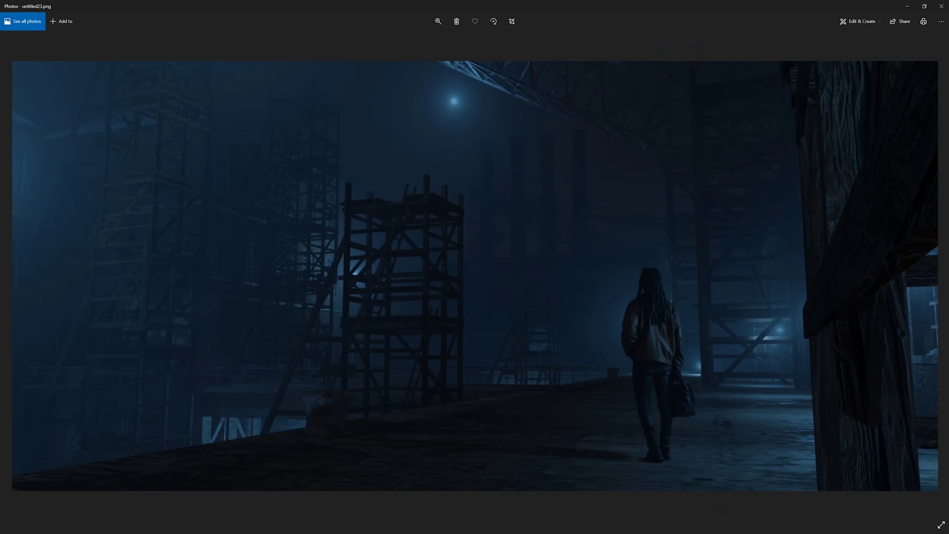
{"action": "key", "text": "Right"}
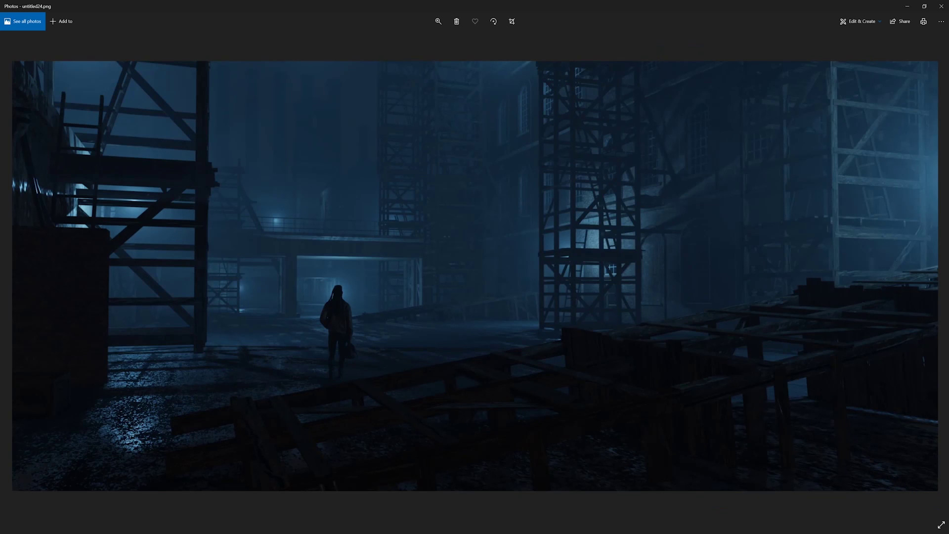
{"action": "key", "text": "Right"}
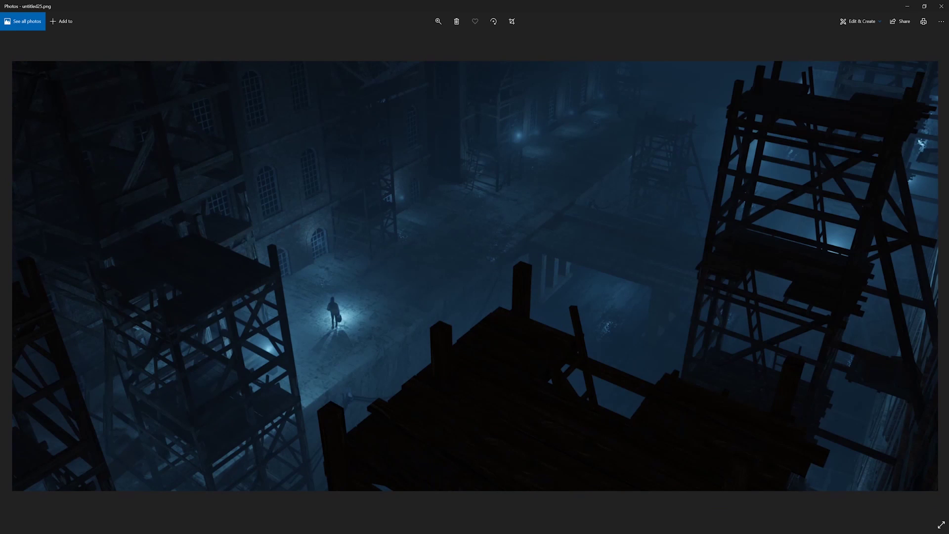